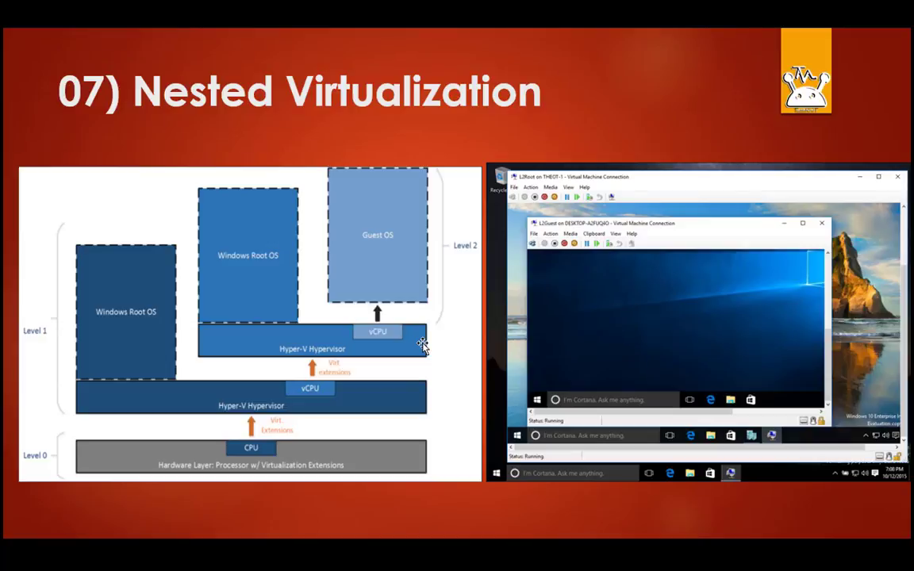
- Advance the slideshow to the Hyper-V Hot-Add Virtual Hardware slide
key(Right)
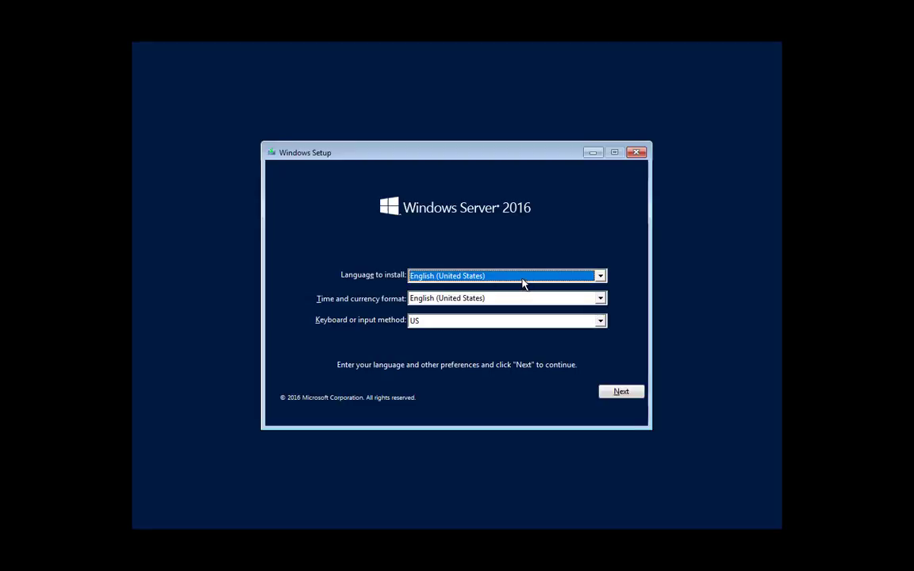
- Choose English (India) as the setup's time and currency format
click(509, 299)
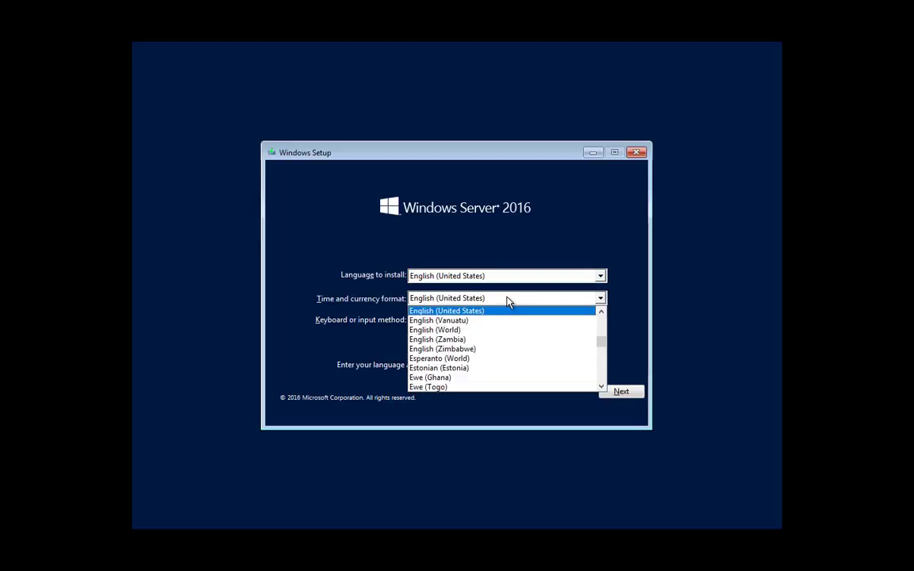
scroll(490, 316, up, 1)
scroll(492, 319, up, 4)
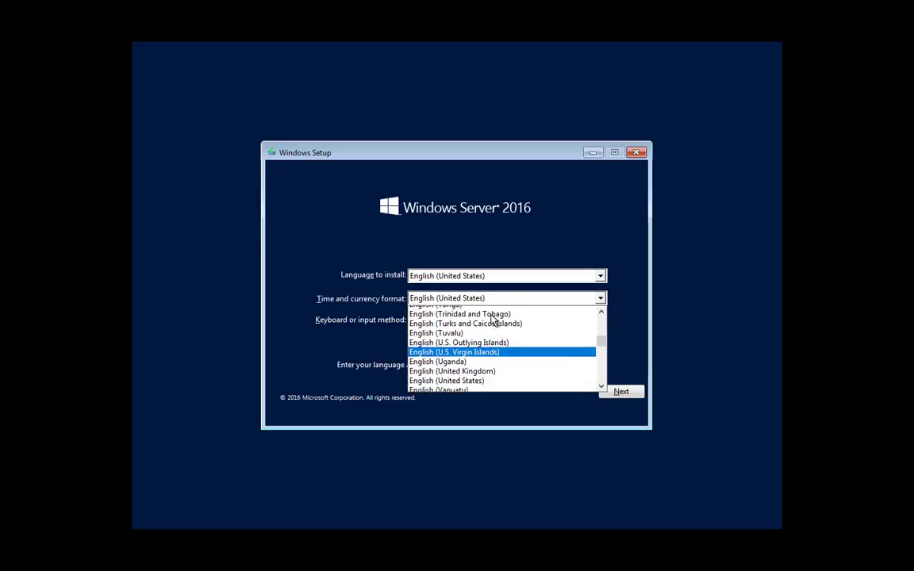
scroll(492, 319, up, 4)
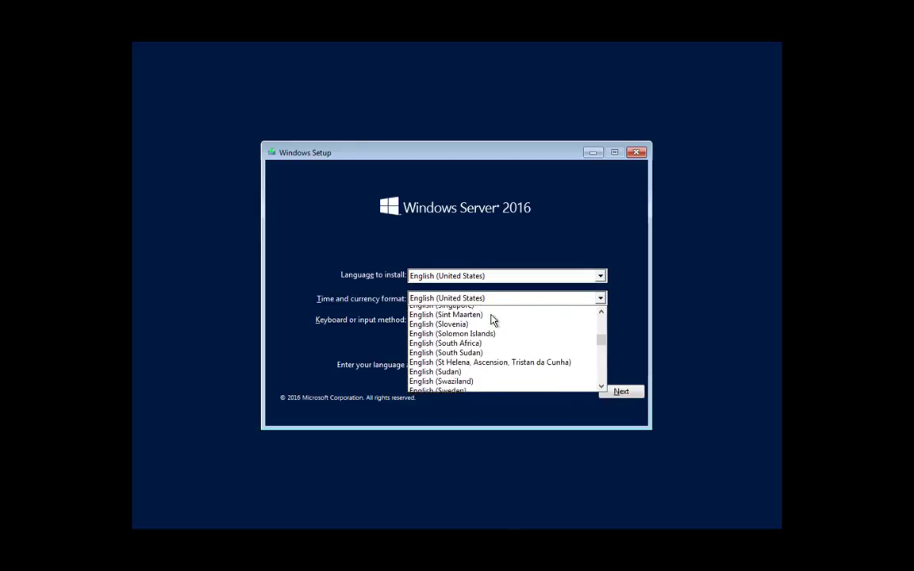
scroll(492, 319, up, 6)
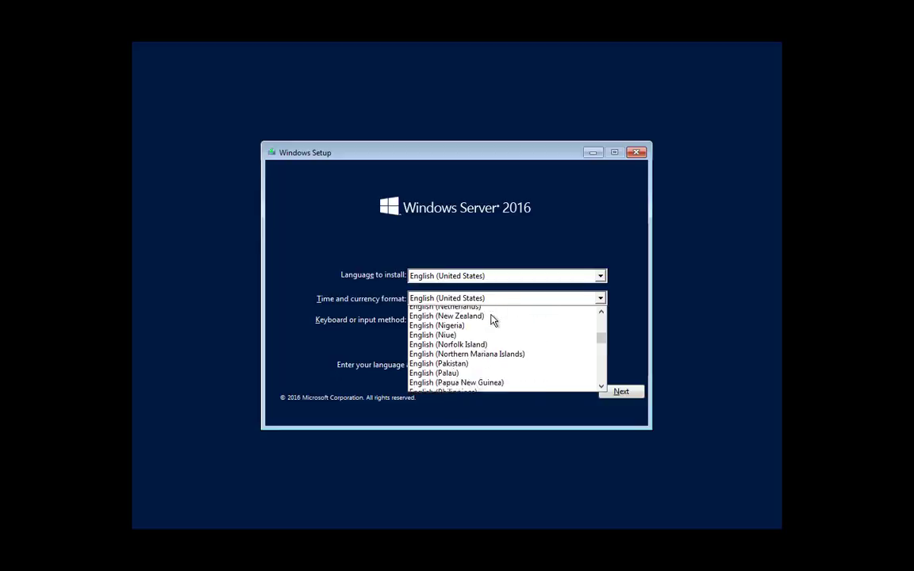
scroll(492, 319, up, 7)
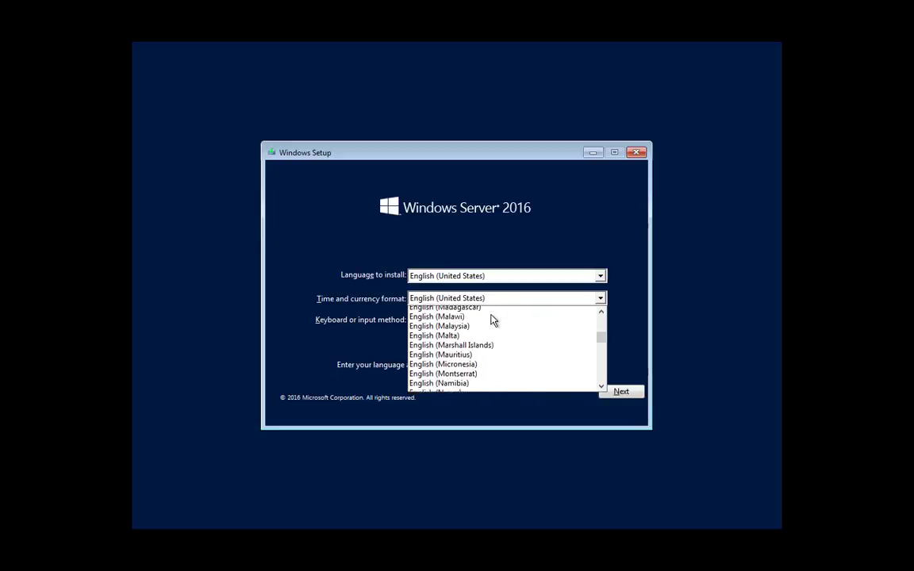
scroll(492, 319, up, 1)
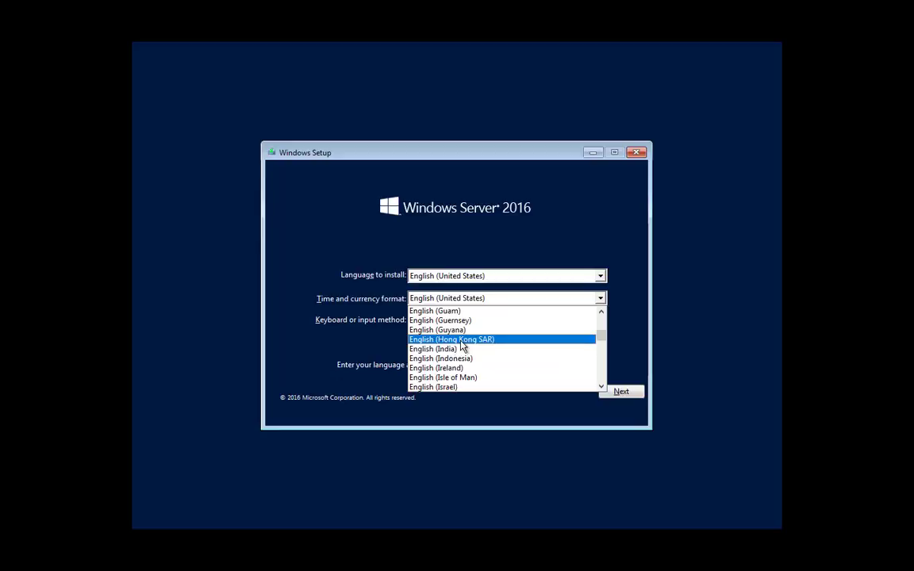
click(445, 350)
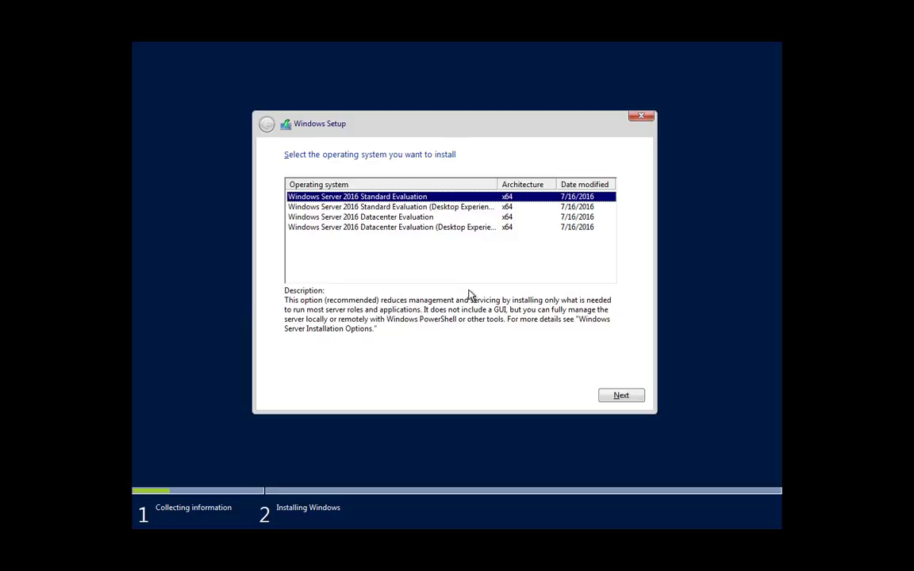
- Select the Windows Server 2016 Datacenter Evaluation (Desktop Experience) edition to install
key(Down)
key(Down)
key(Down)
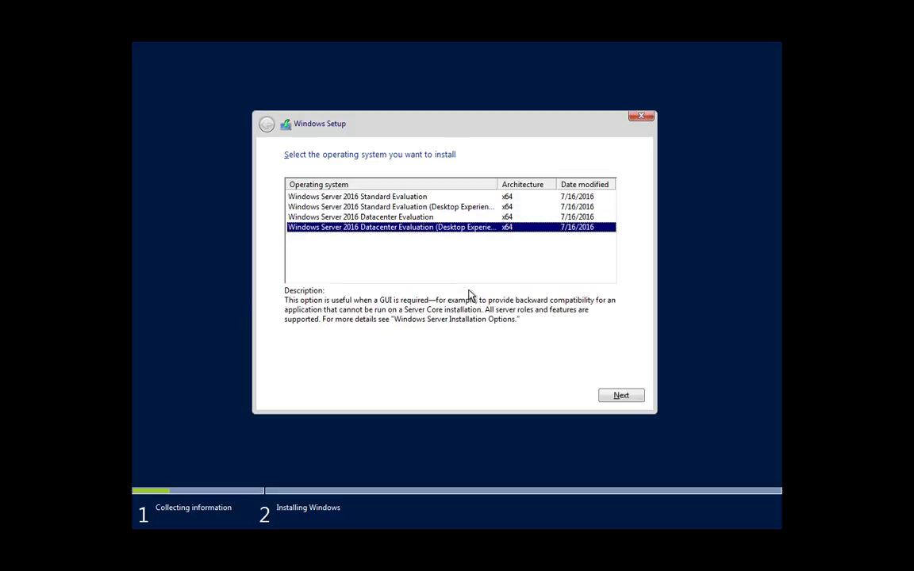
key(Up)
key(Up)
key(Up)
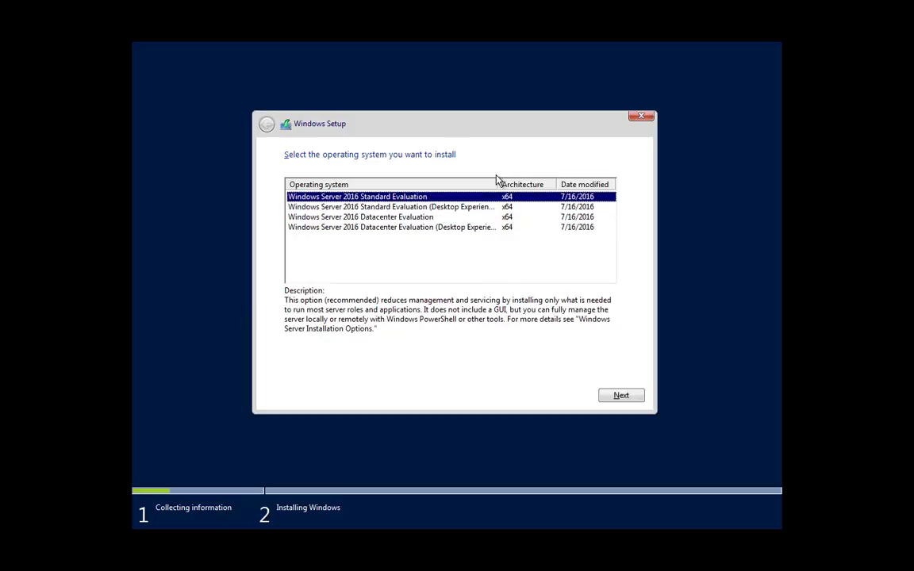
drag(498, 182, 519, 184)
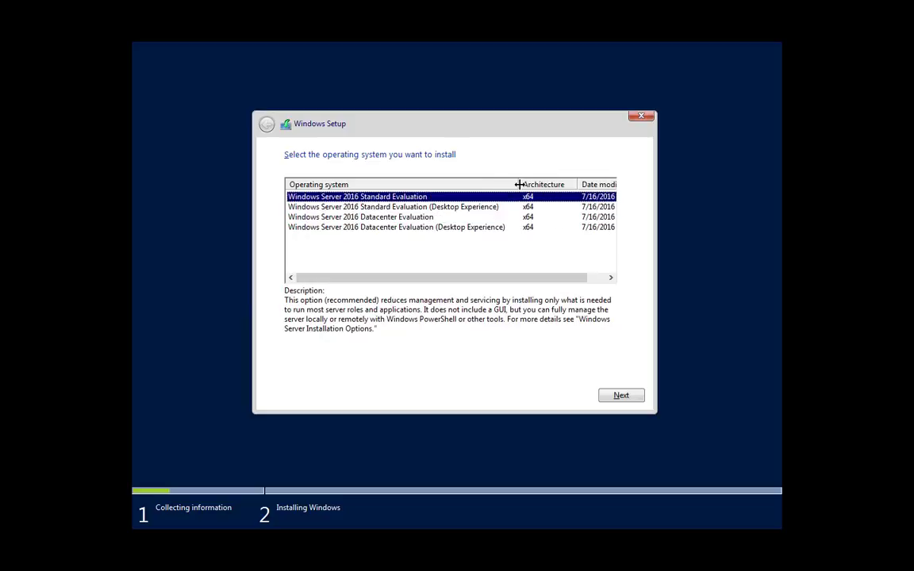
click(503, 228)
click(622, 394)
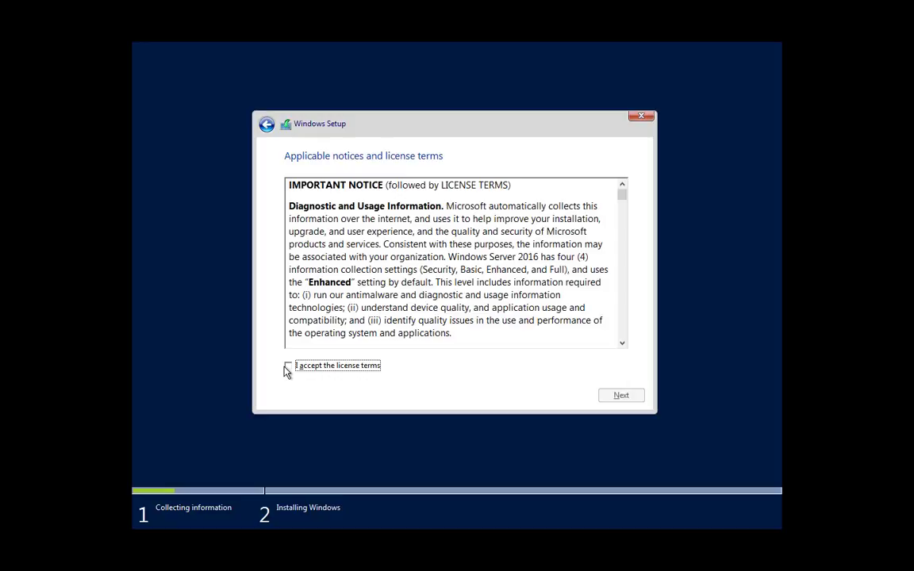
- Accept the license terms and start a custom install onto the unallocated 100 GB drive
click(289, 367)
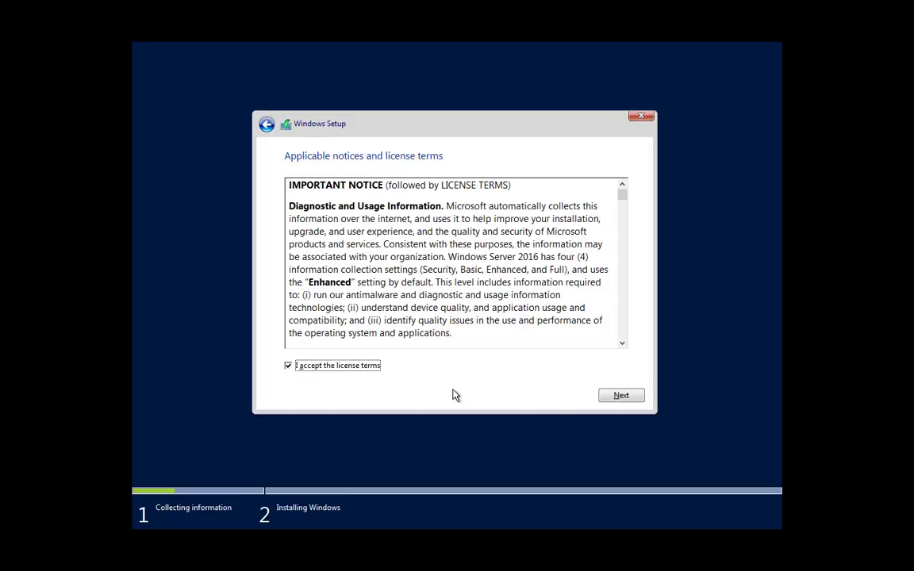
click(606, 400)
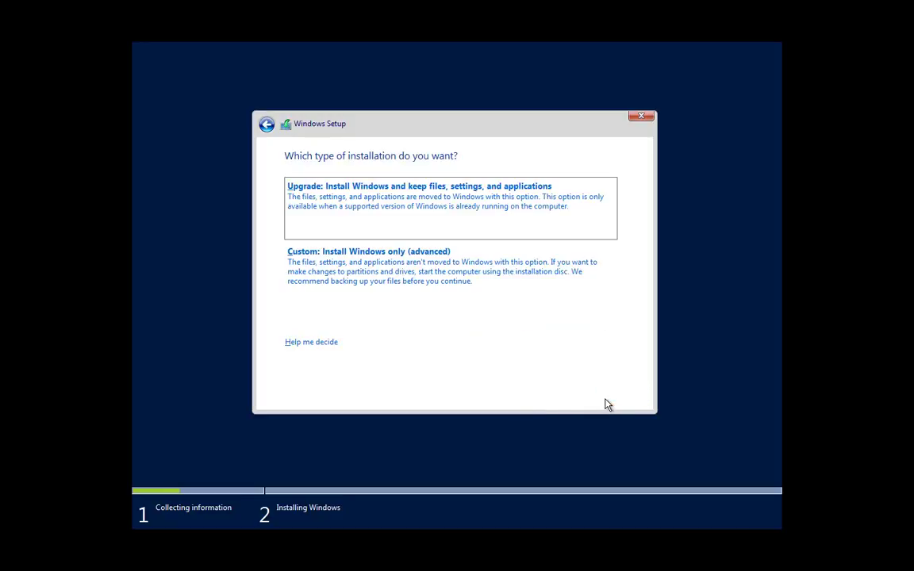
click(359, 272)
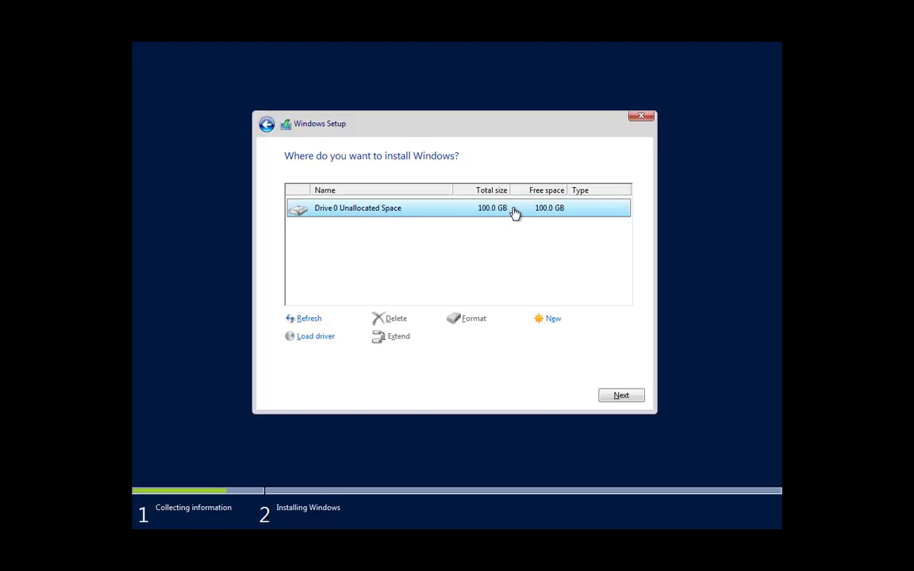
click(618, 394)
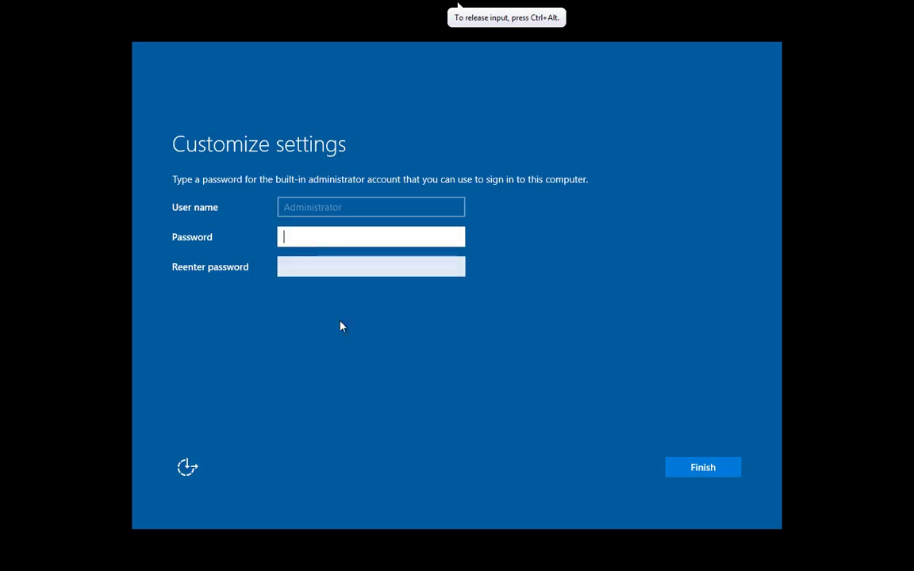
- Enter and confirm the built-in Administrator password, then finish the settings
text(Password12)
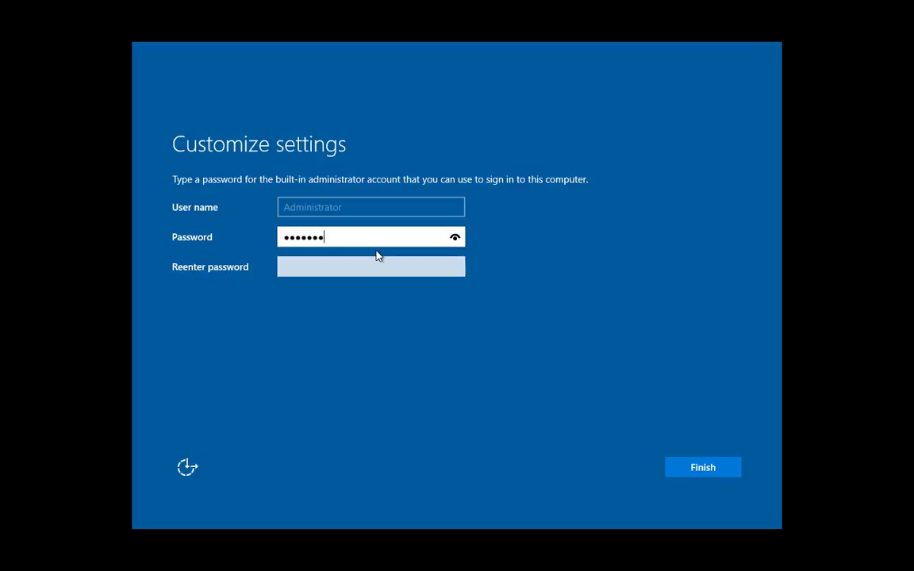
text(34567890)
key(Tab)
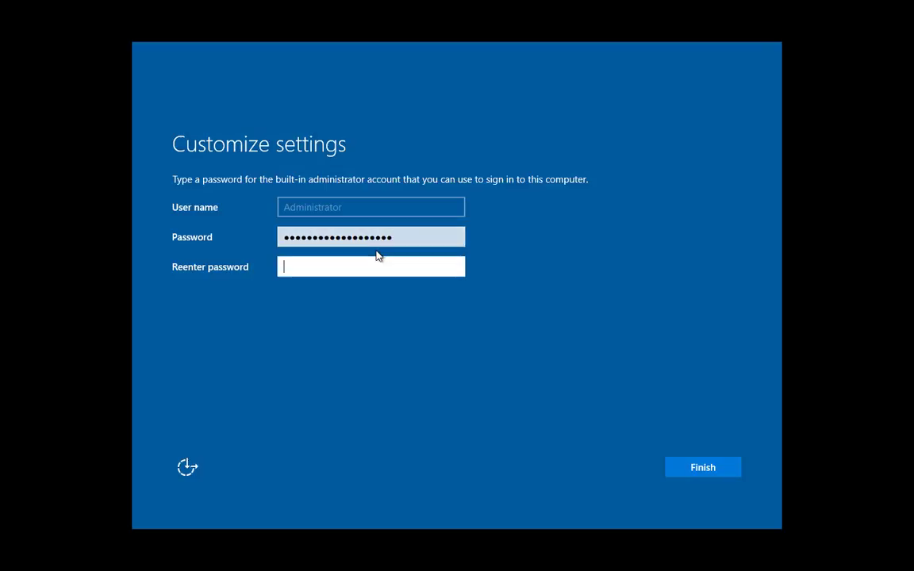
text(Password1234567890)
click(701, 468)
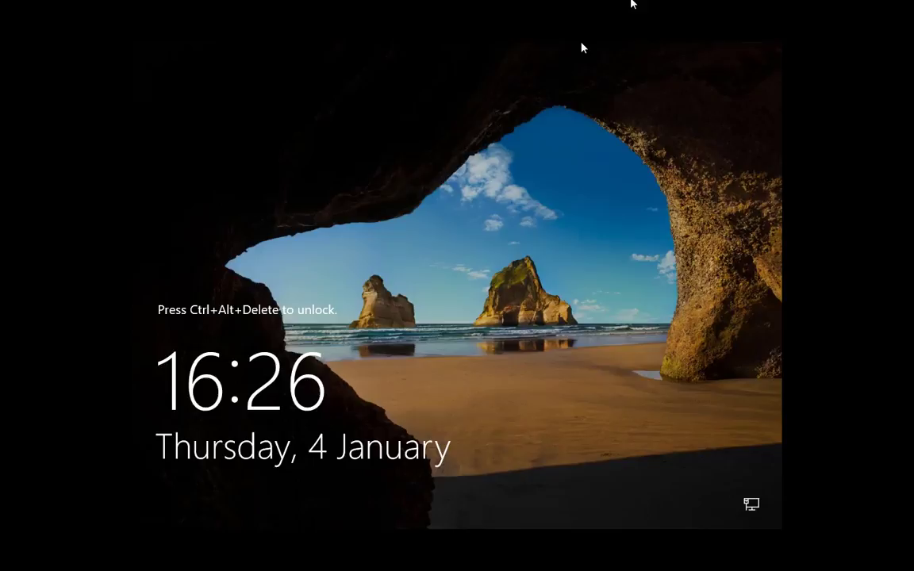
- Sign in as Administrator via Ctrl+Alt+Insert and show Local Server in Server Manager
mouse_move(633, 4)
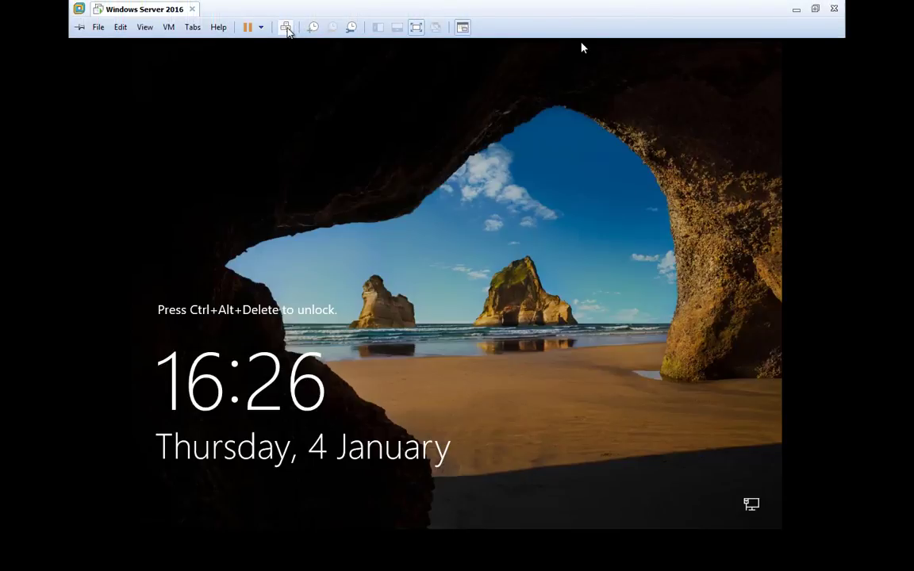
key(ctrl+alt+Insert)
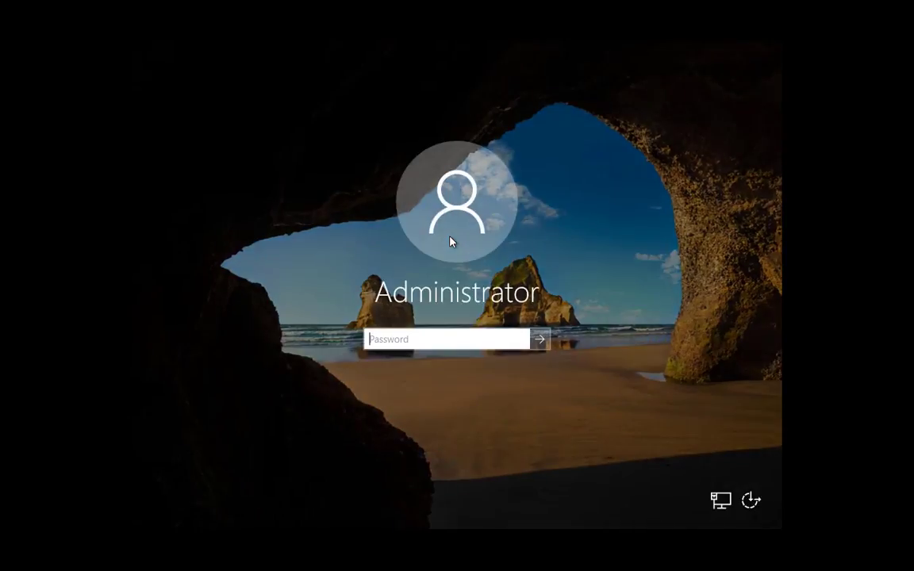
text(•••••••••••)
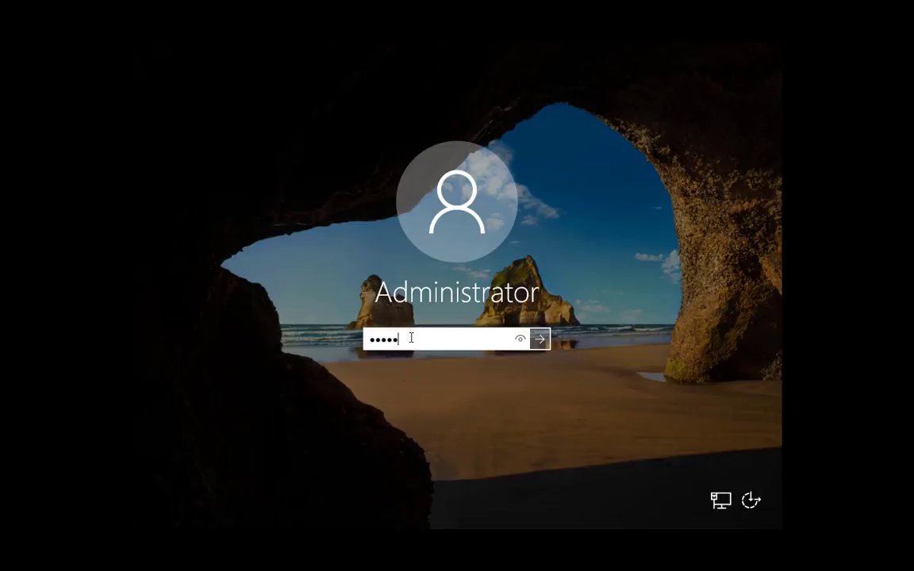
text(••••••••)
key(Return)
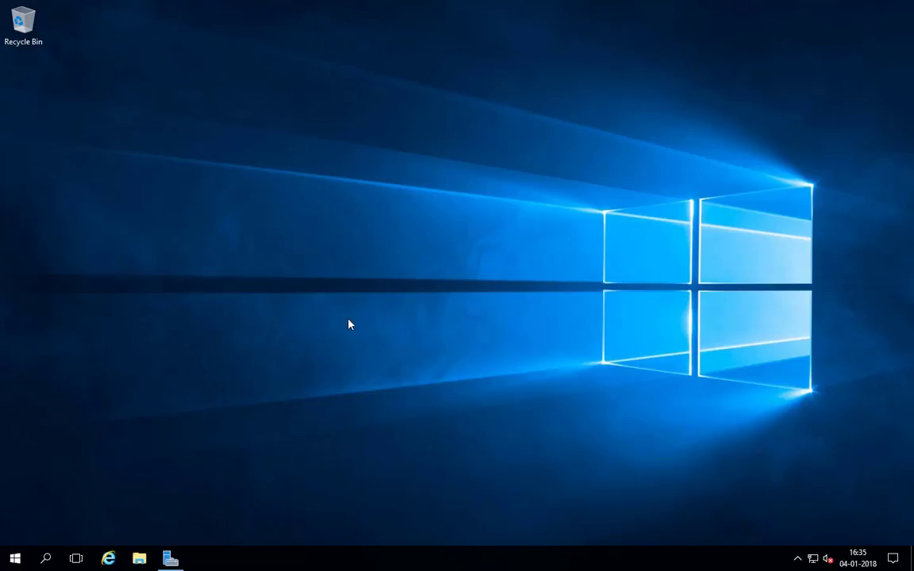
click(174, 561)
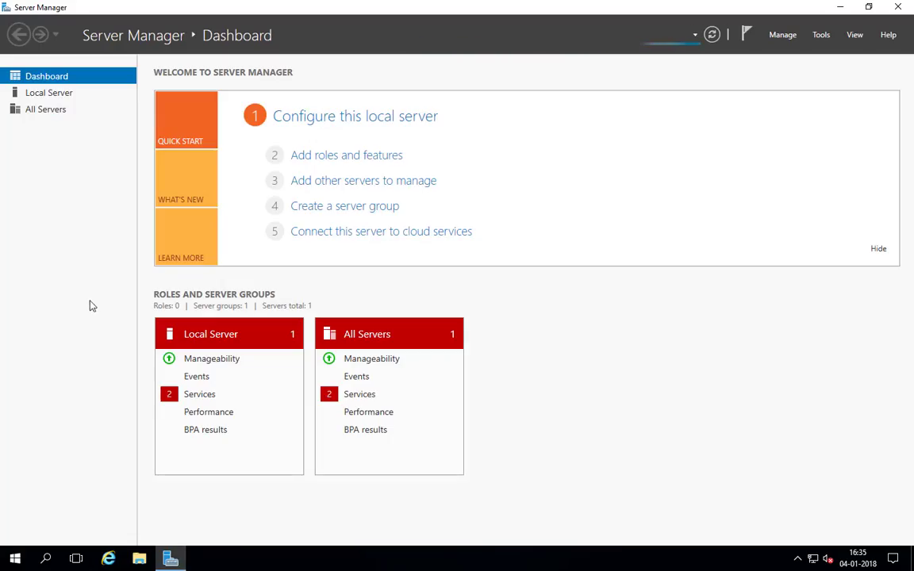
click(49, 93)
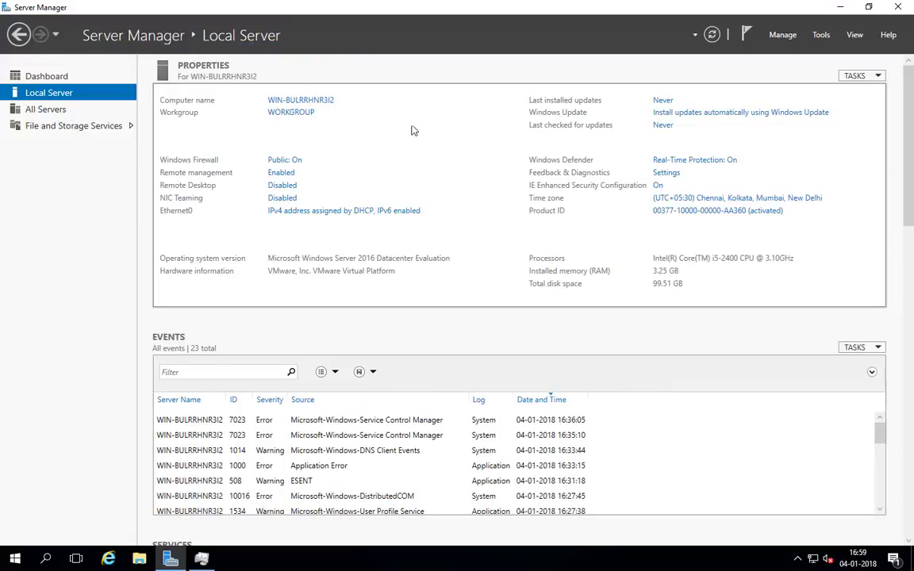
- Rename the computer to TechLab01 in System Properties
click(302, 99)
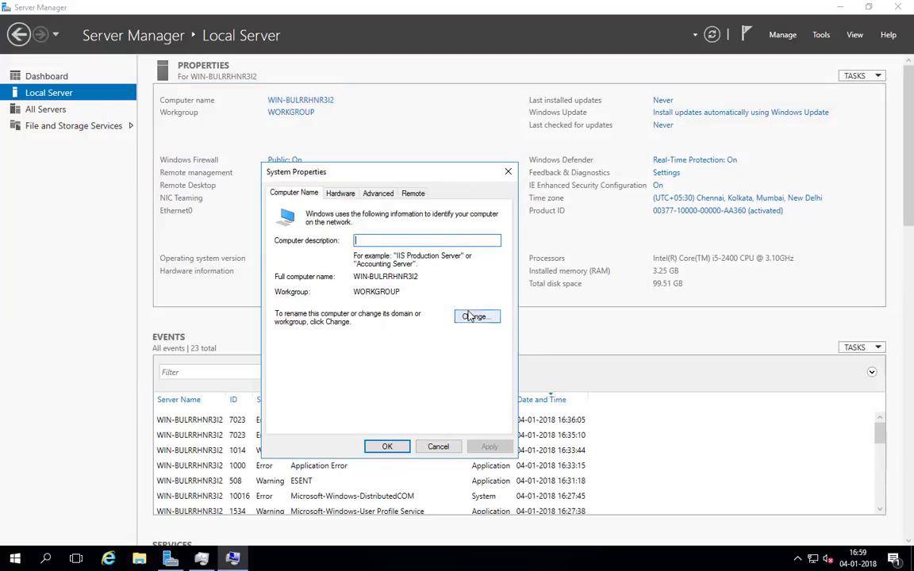
click(476, 316)
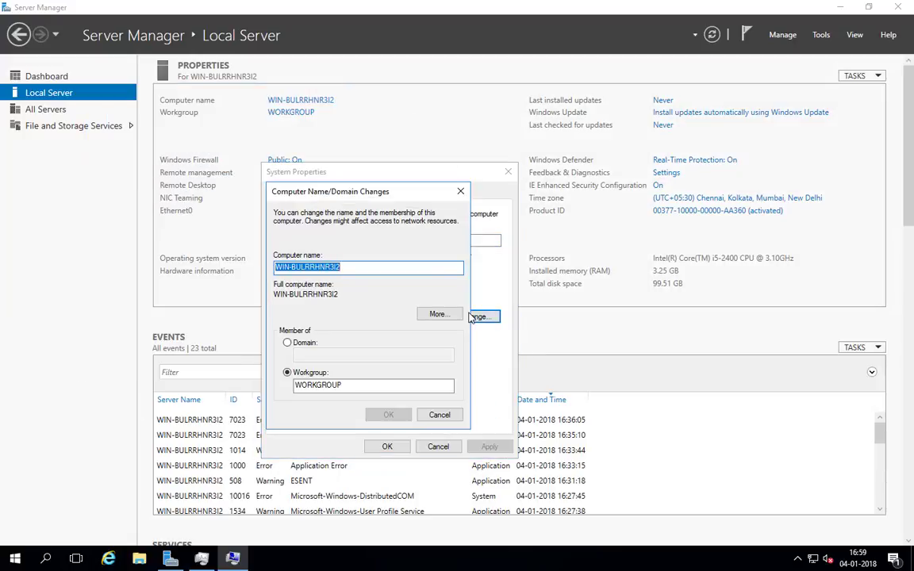
text(Tech)
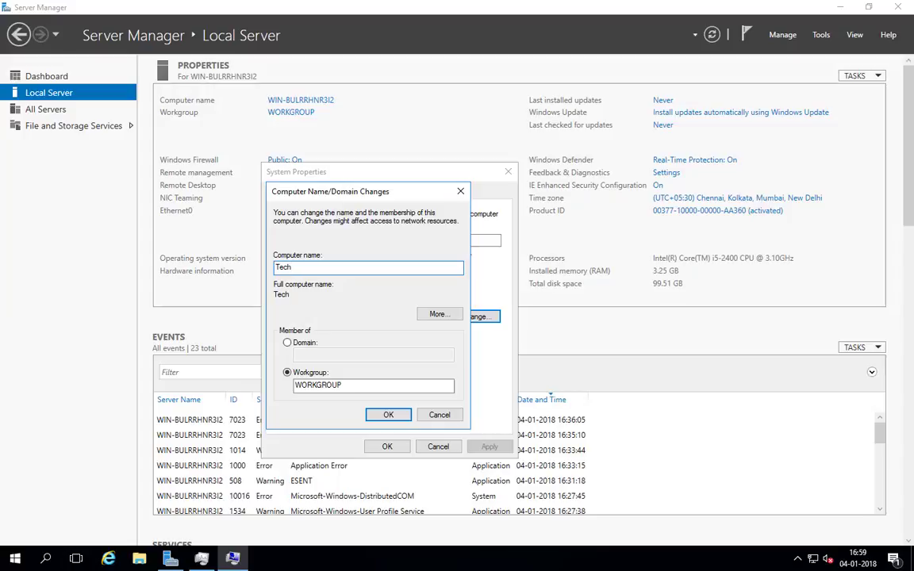
text(Lab01)
click(385, 414)
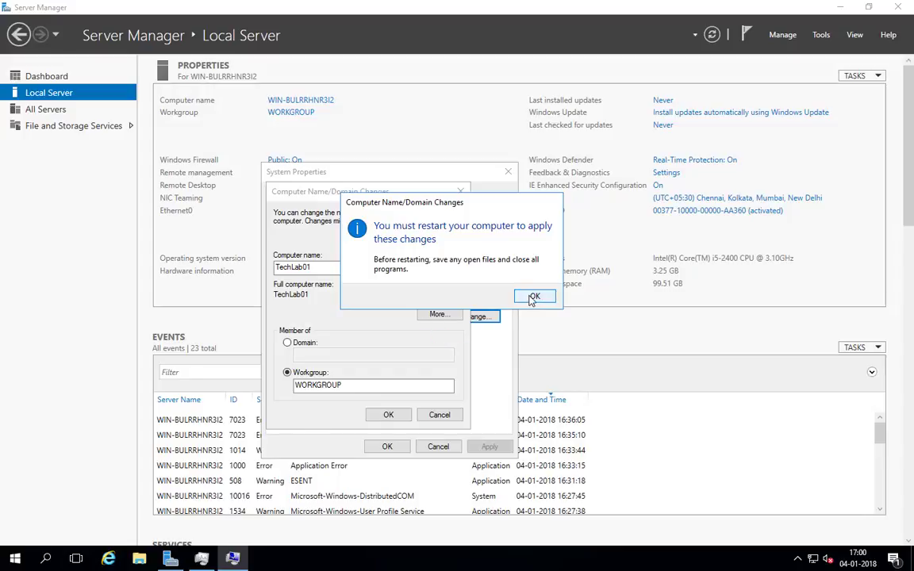
- Acknowledge the restart notice, close System Properties, and choose Restart Later
click(533, 297)
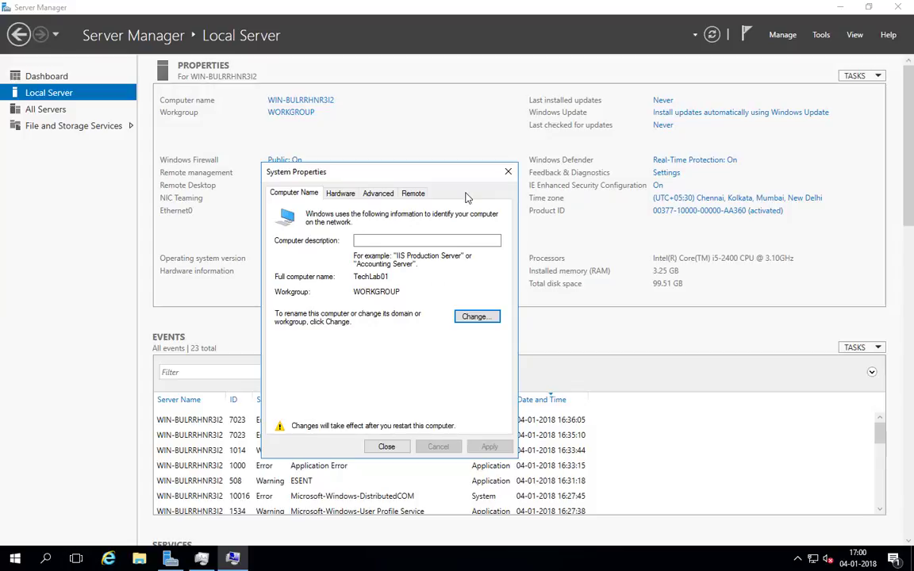
click(509, 174)
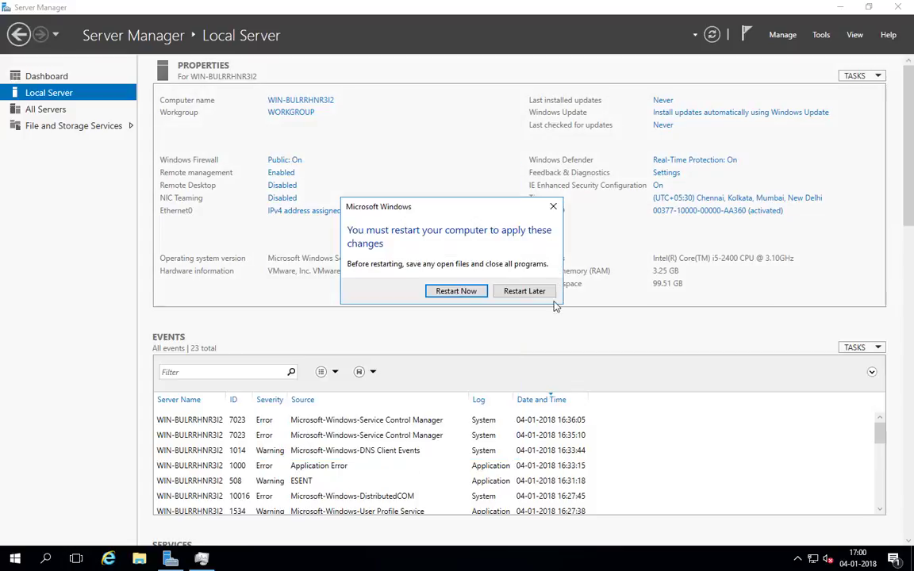
click(514, 293)
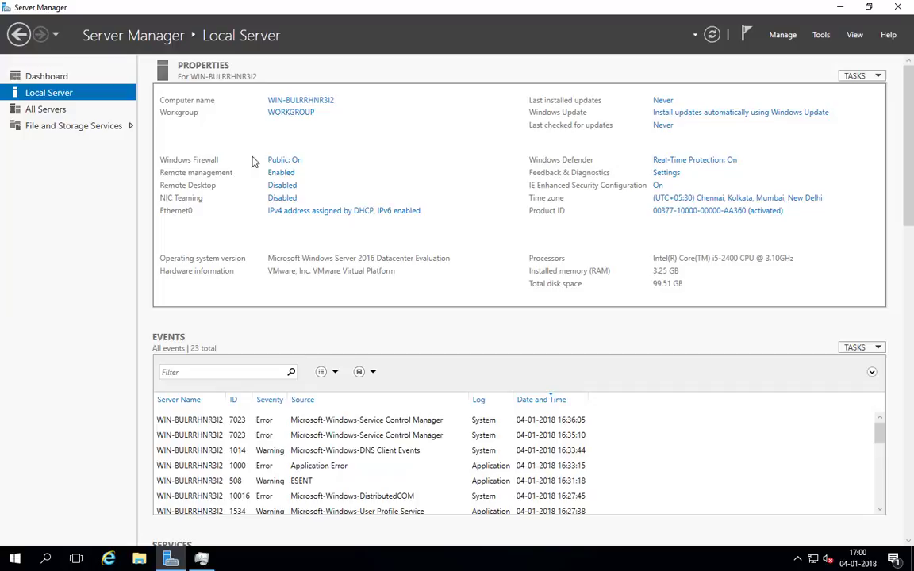
click(284, 161)
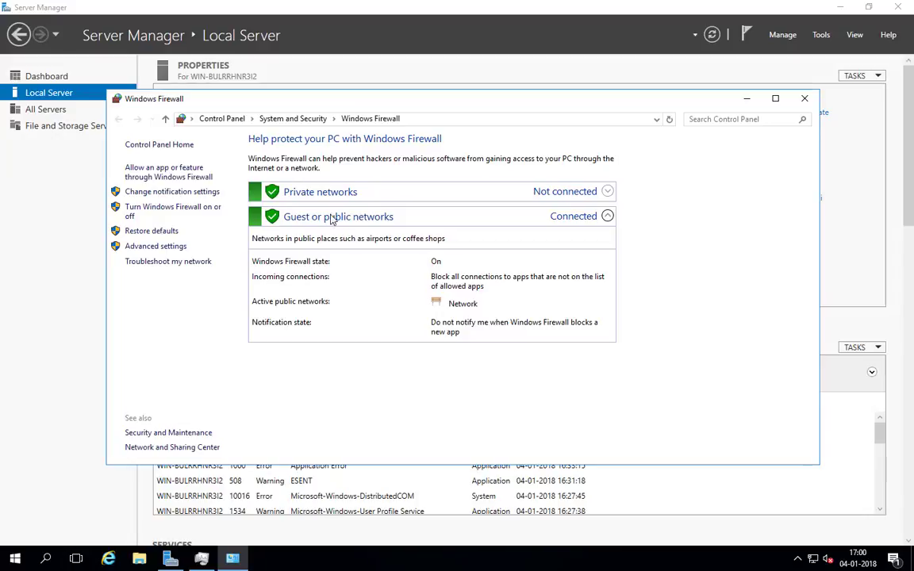
click(172, 211)
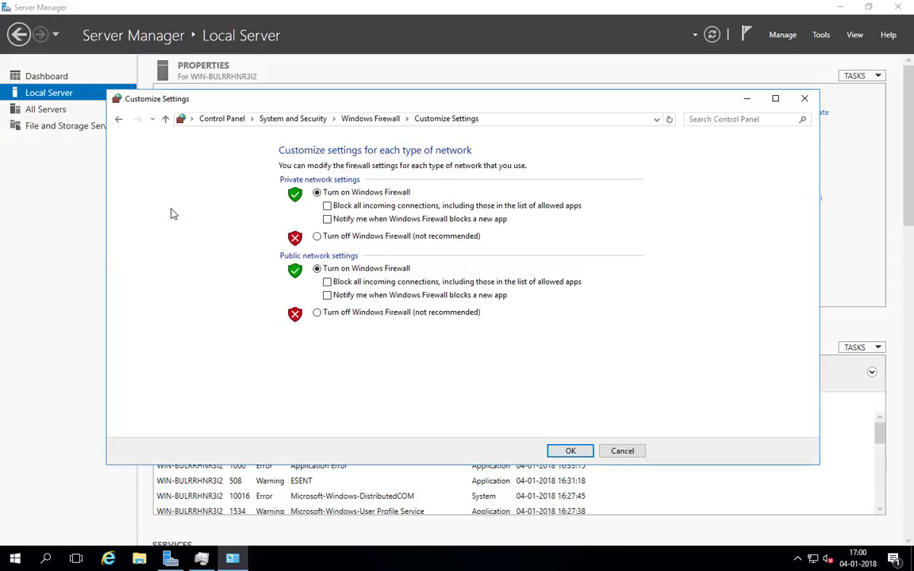
click(118, 119)
click(145, 243)
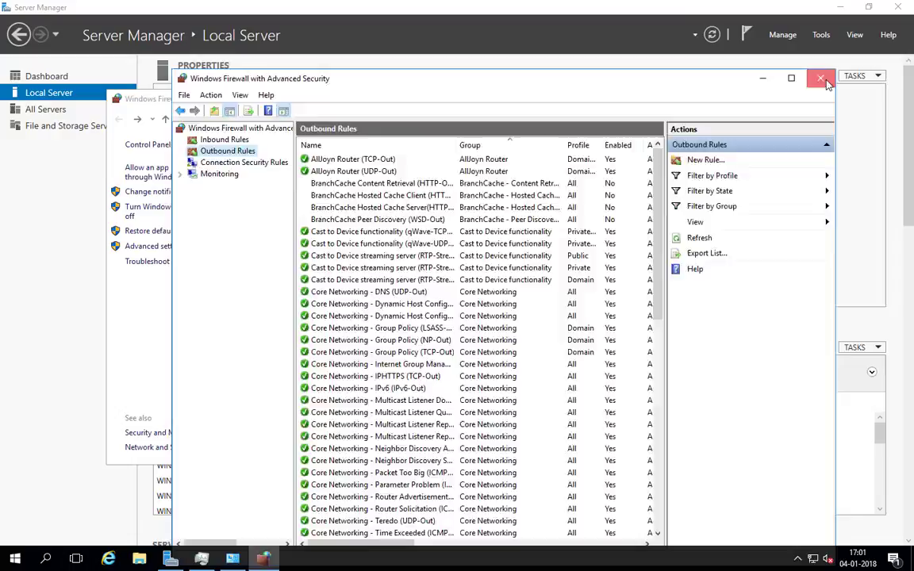
click(816, 76)
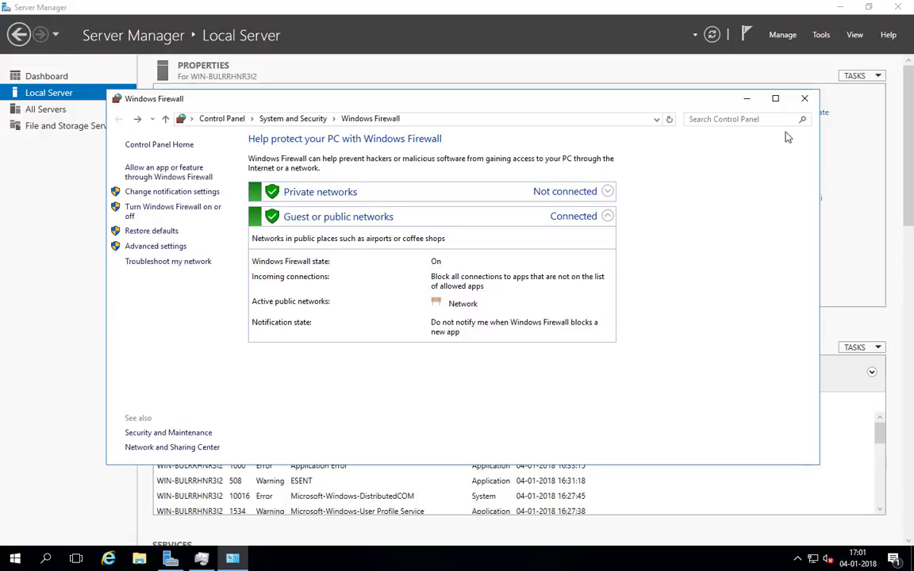
click(805, 99)
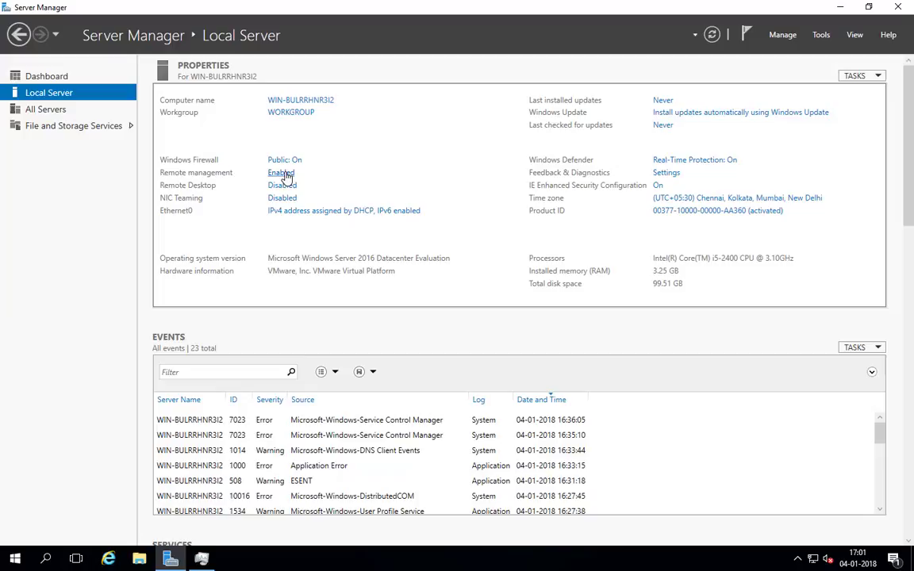
- Allow remote connections to this computer, accept the firewall warning, and apply
click(282, 173)
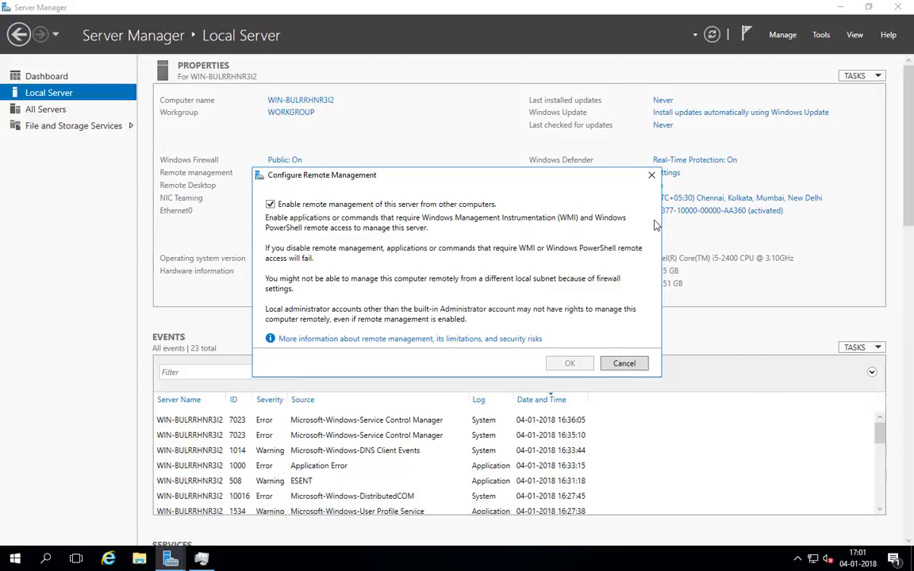
click(651, 176)
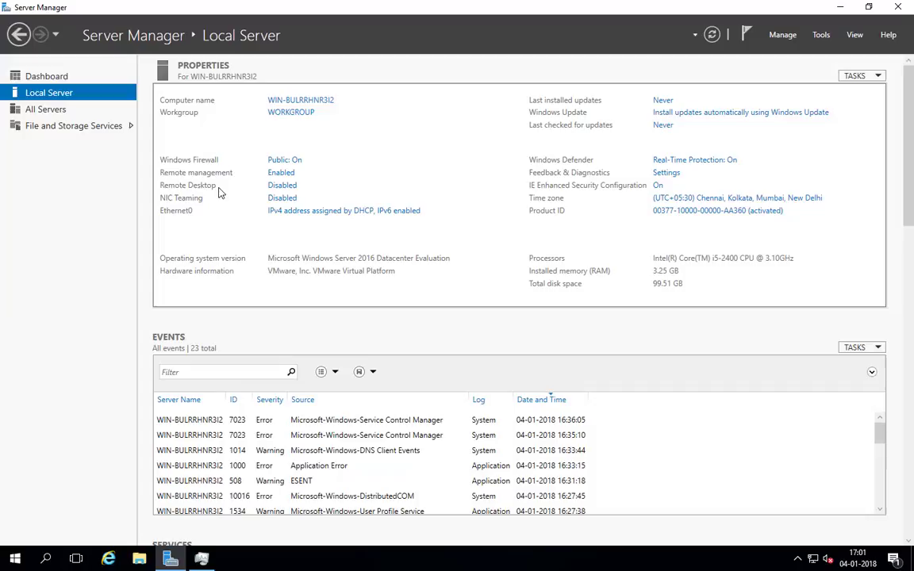
click(279, 186)
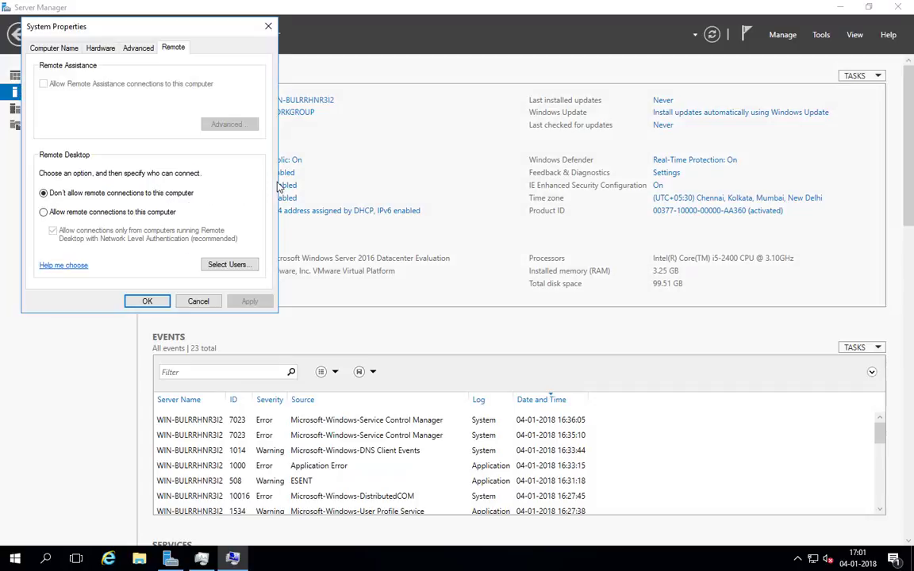
drag(172, 23, 456, 124)
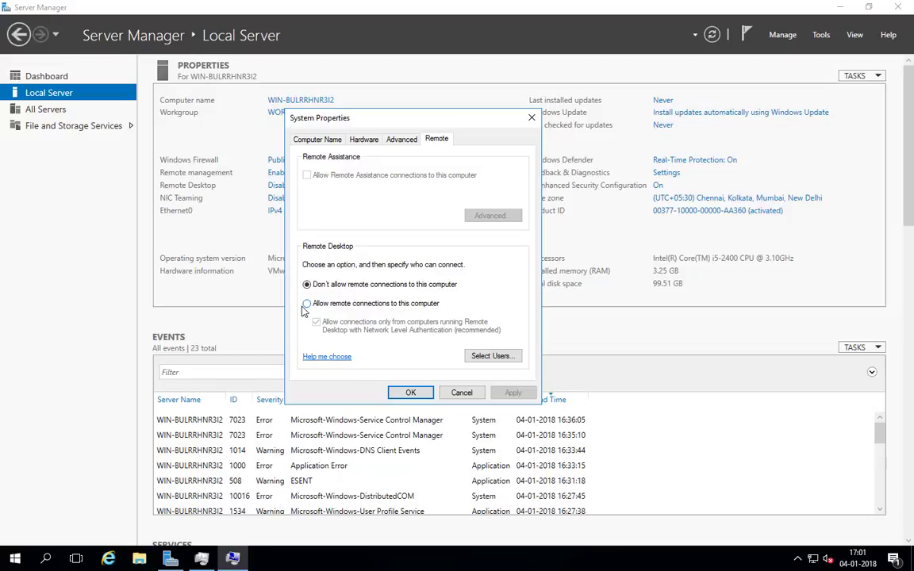
click(307, 305)
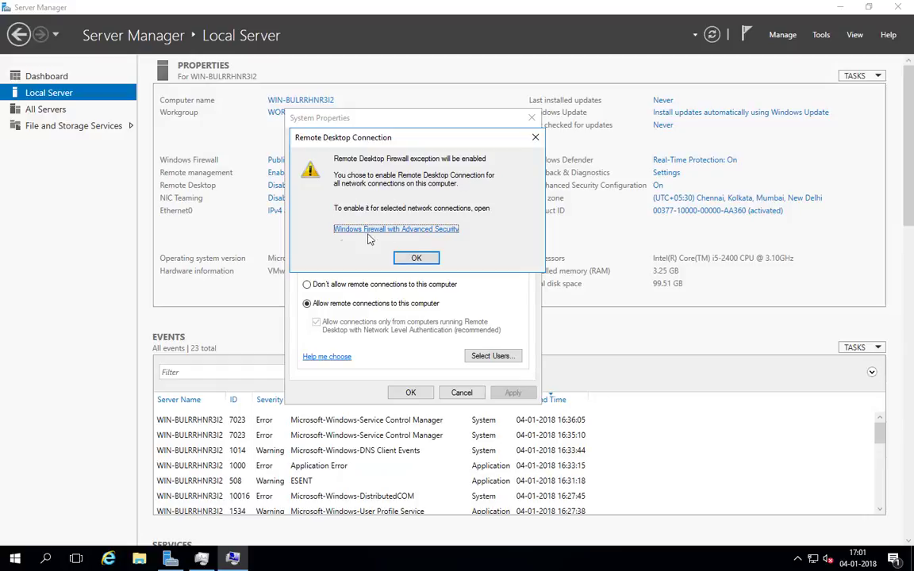
click(416, 258)
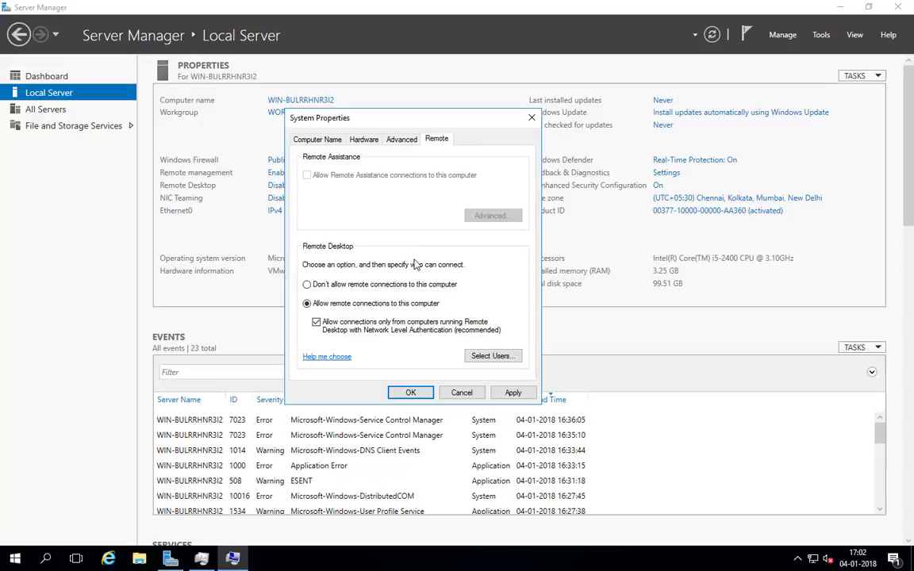
click(505, 393)
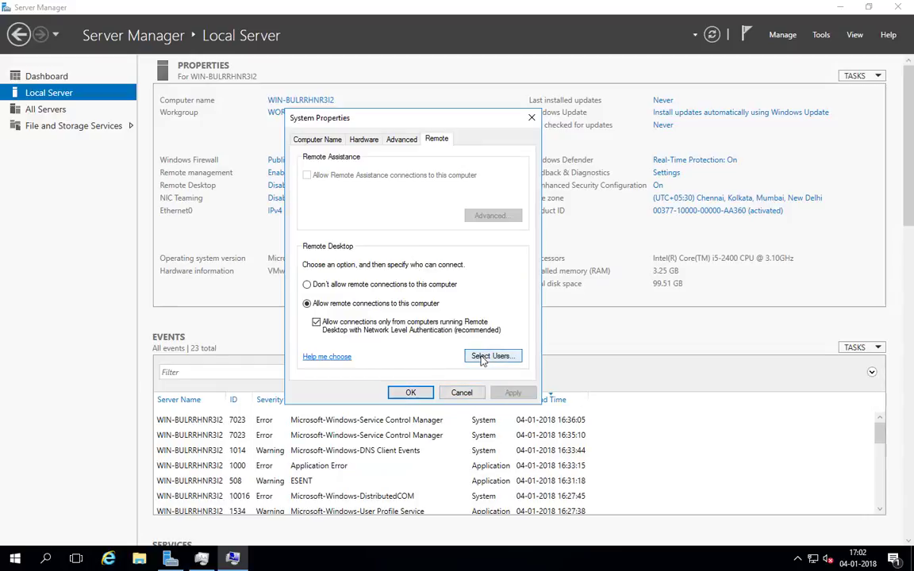
- Review the Remote Desktop users list and close the settings with OK
click(481, 358)
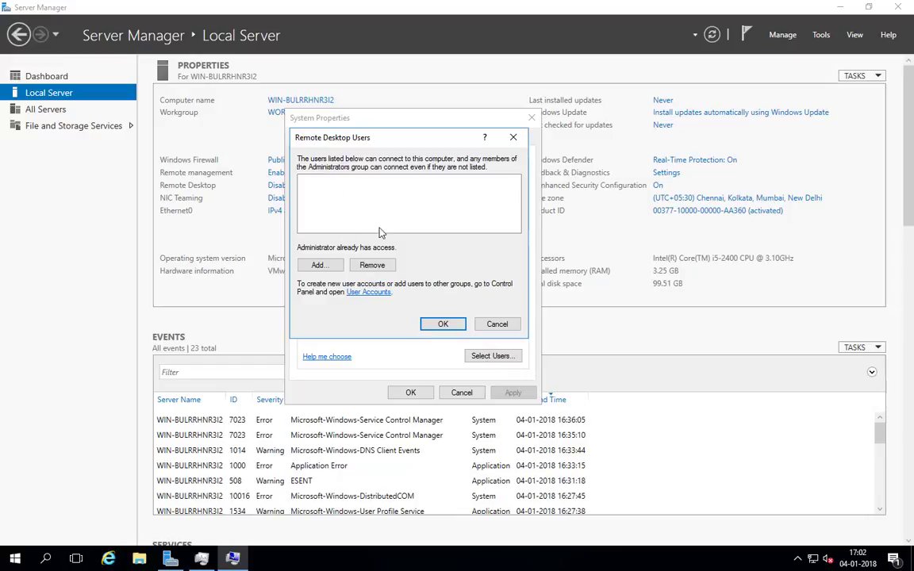
click(512, 140)
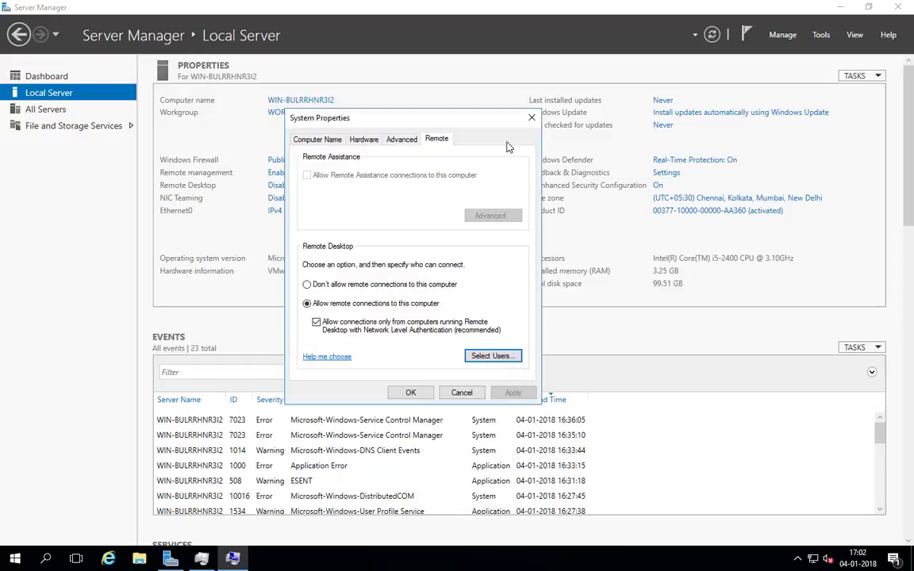
click(411, 392)
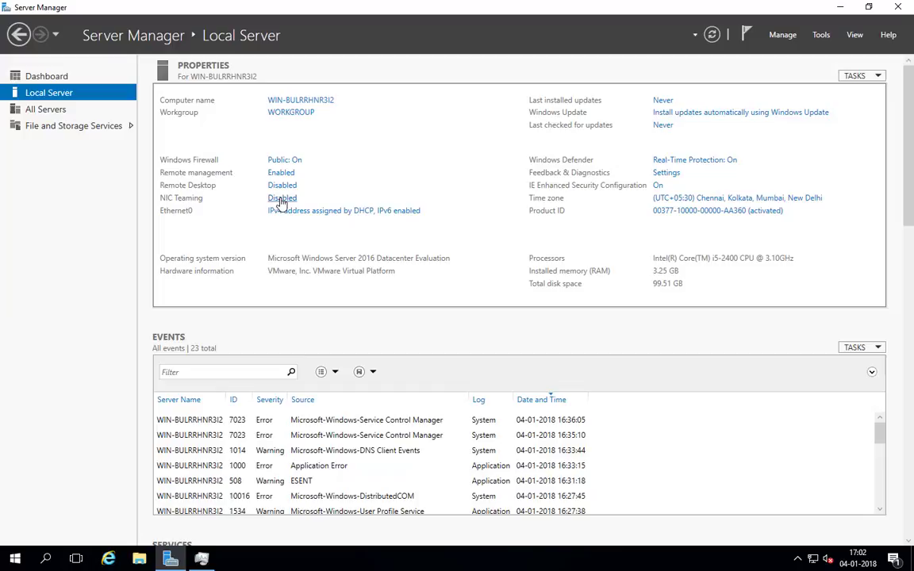
click(280, 204)
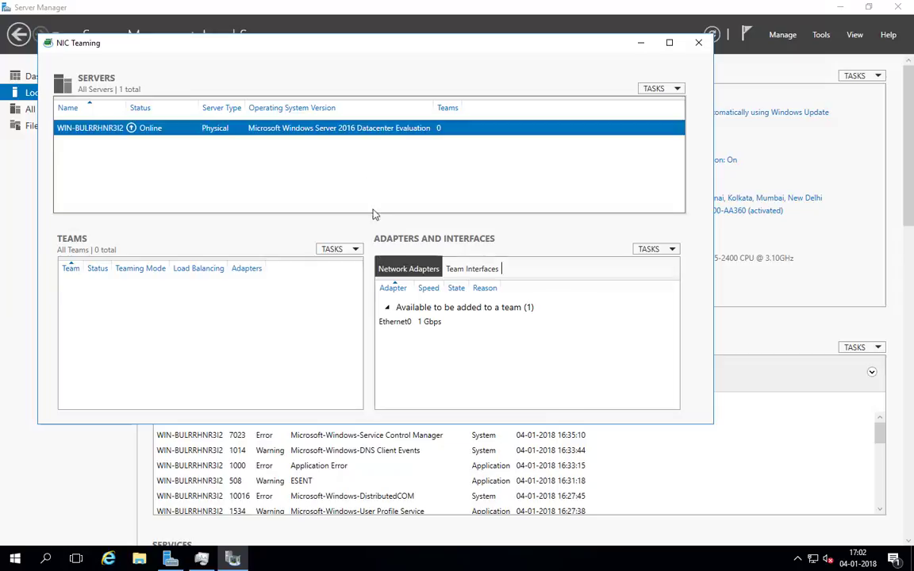
drag(346, 48, 458, 106)
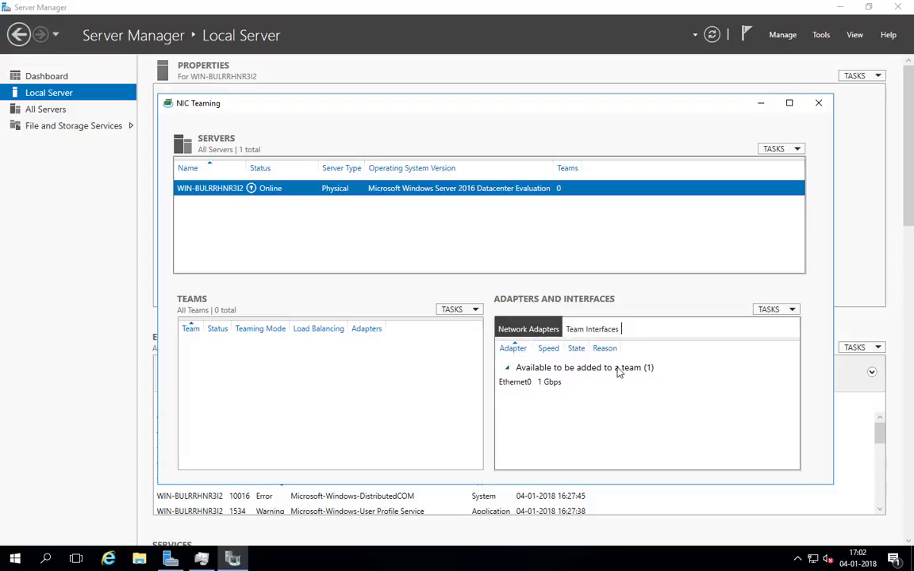
click(596, 334)
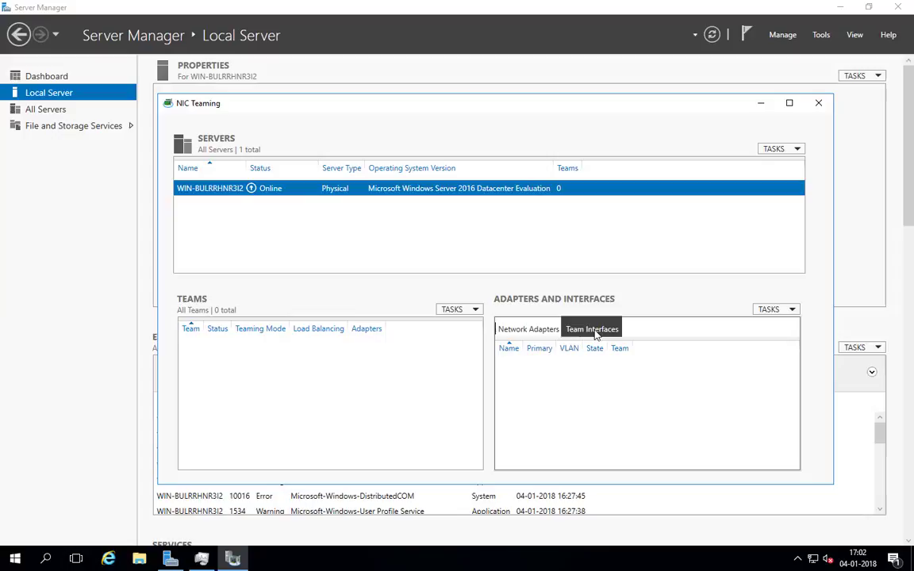
click(526, 333)
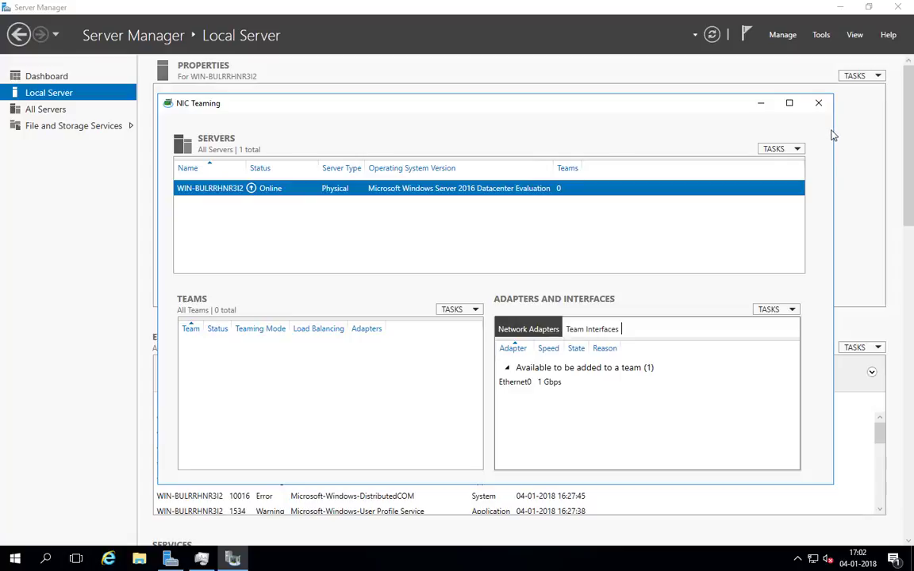
click(819, 103)
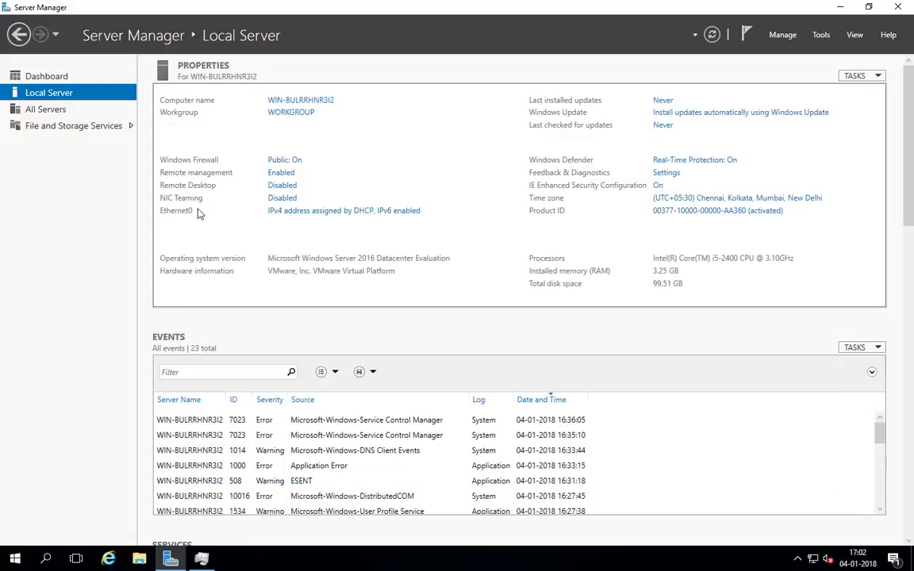
- Open the Ethernet0 connection properties from Network Connections
click(355, 213)
drag(386, 177, 475, 133)
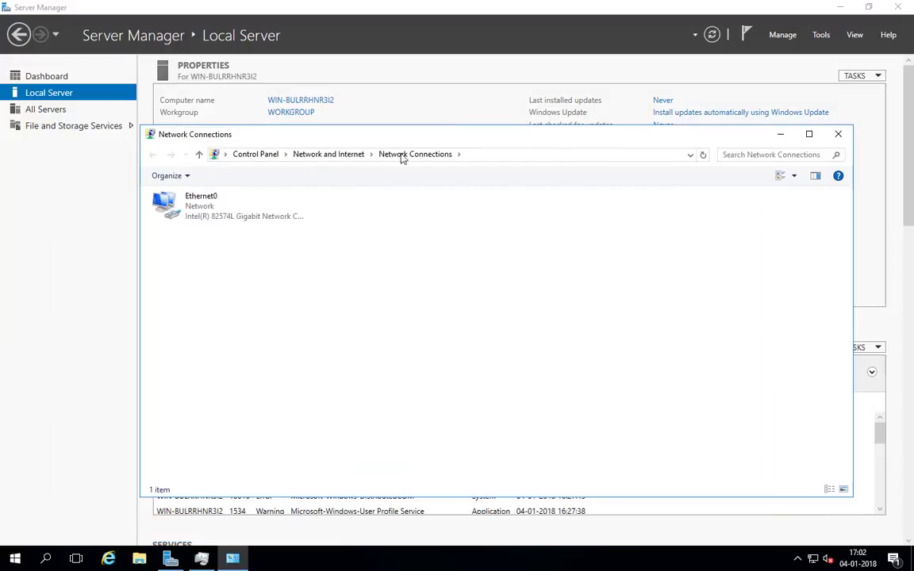
double_click(163, 212)
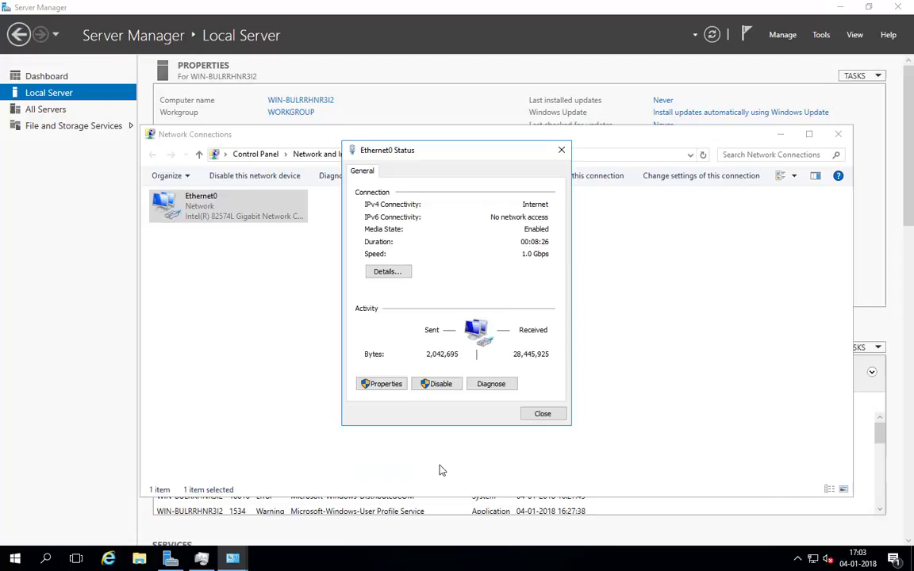
click(562, 150)
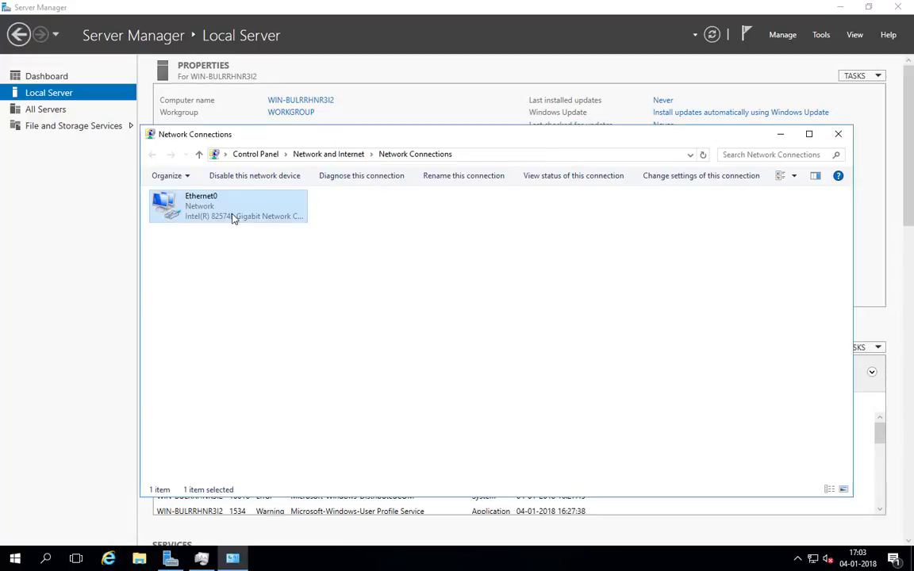
right_click(166, 205)
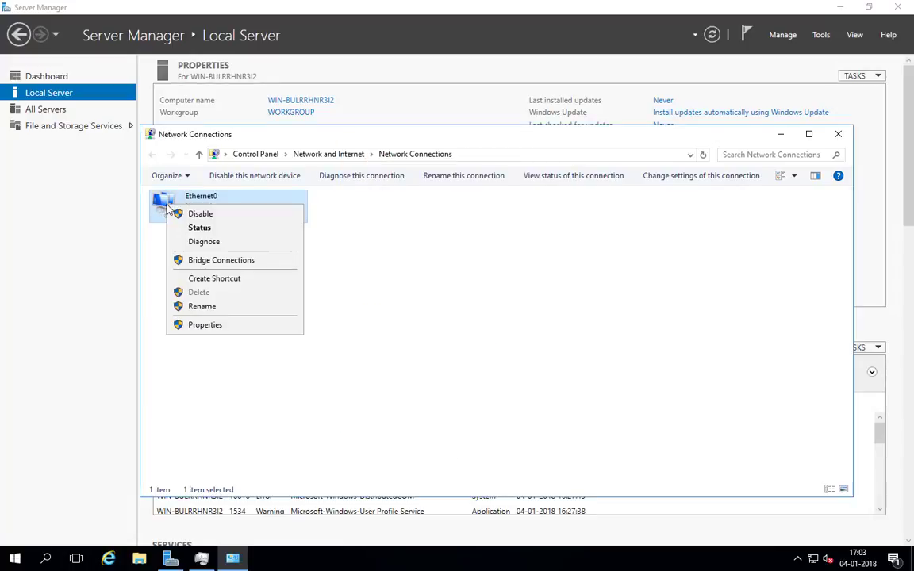
click(173, 325)
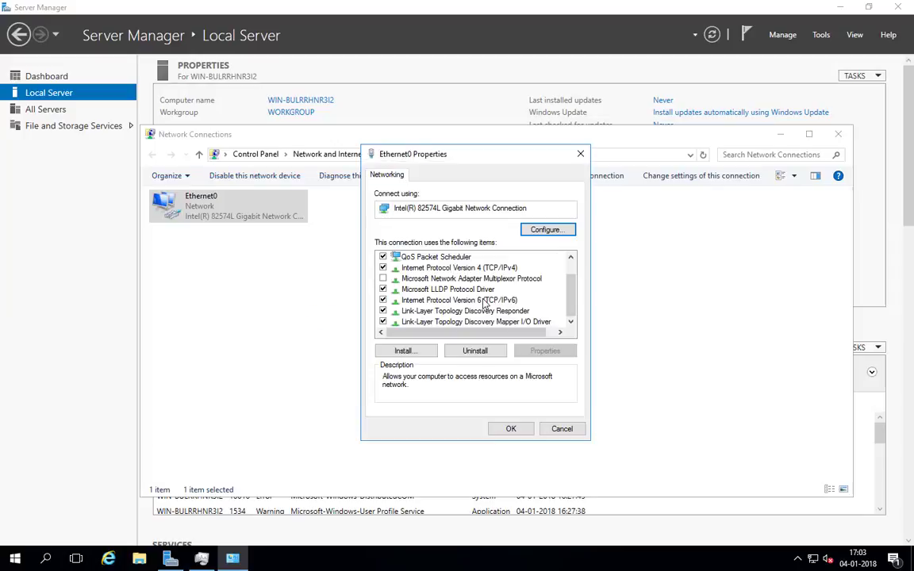
- Set static IPv4 10.0.50.60, mask 255.0.0.0, gateway 10.0.10.6, DNS 8.8.8.8
double_click(469, 268)
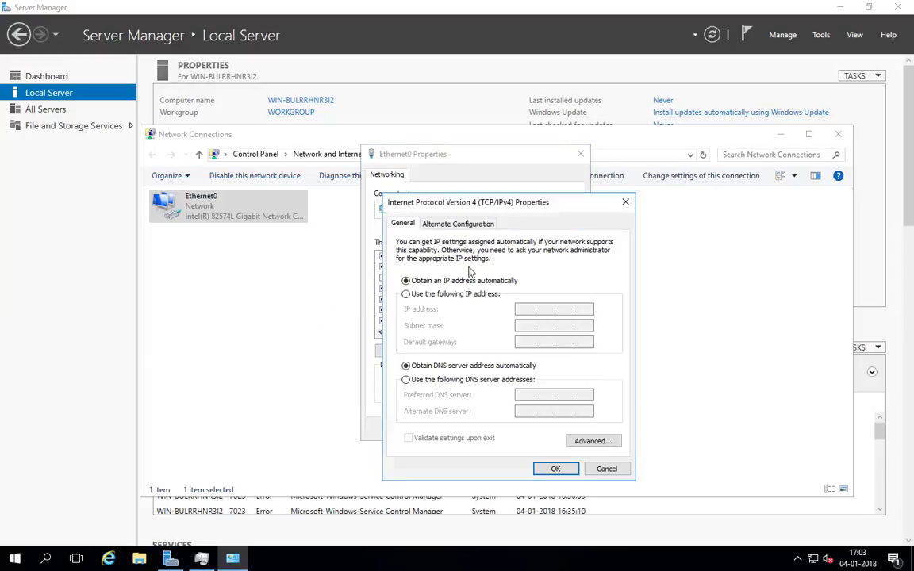
click(429, 295)
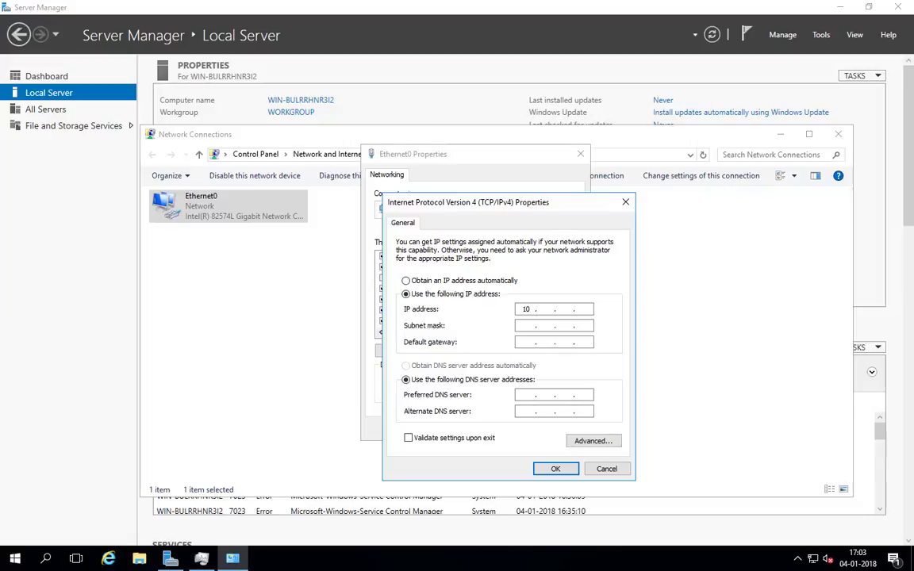
key(Tab)
key(Tab)
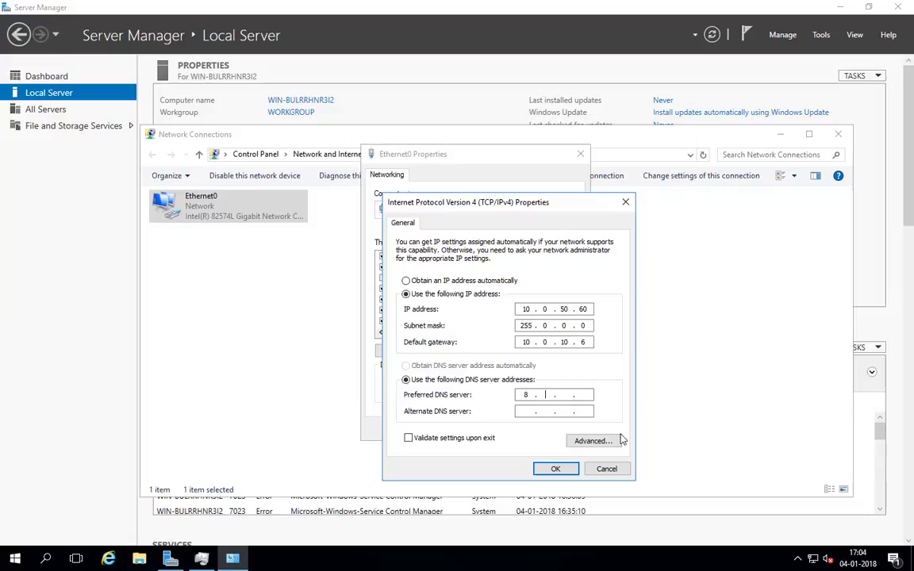
click(556, 469)
click(511, 429)
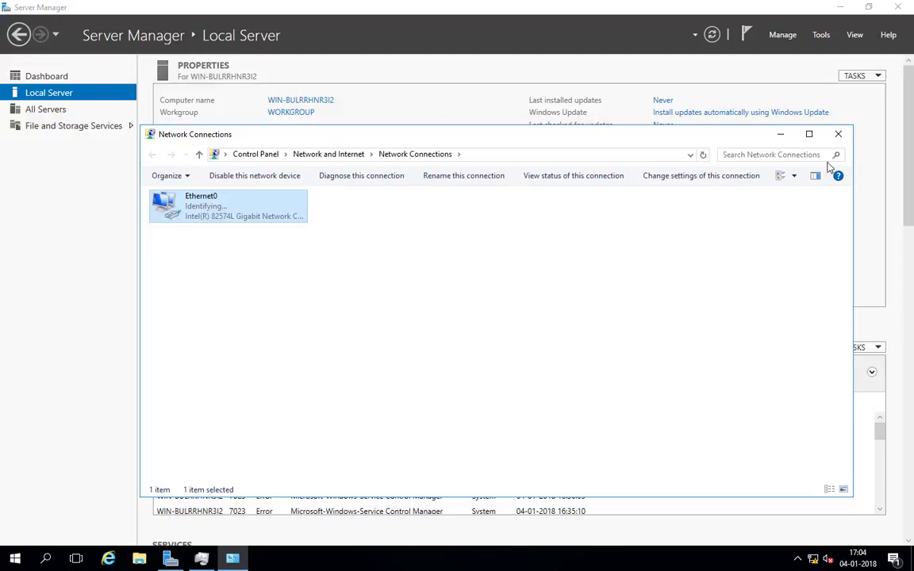
click(838, 134)
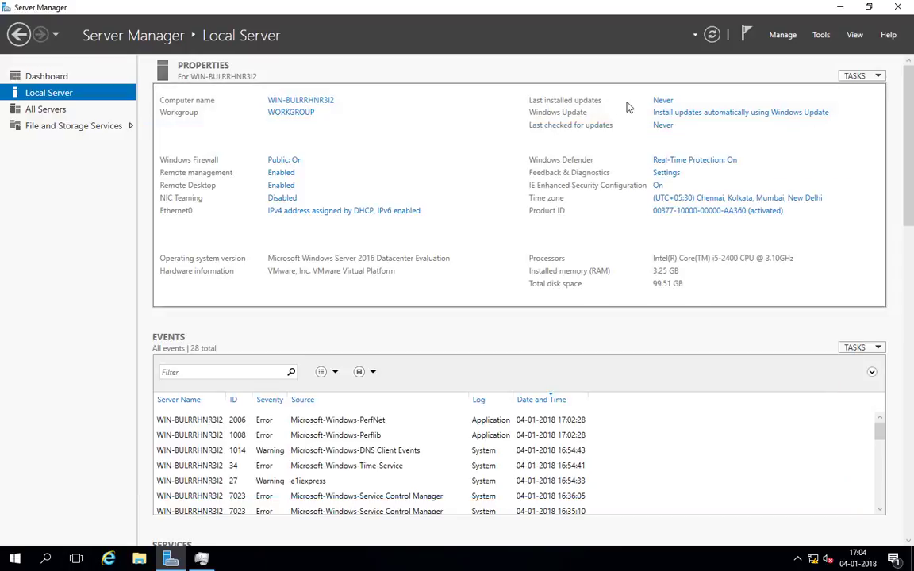
- Check Windows Update for available updates
click(667, 103)
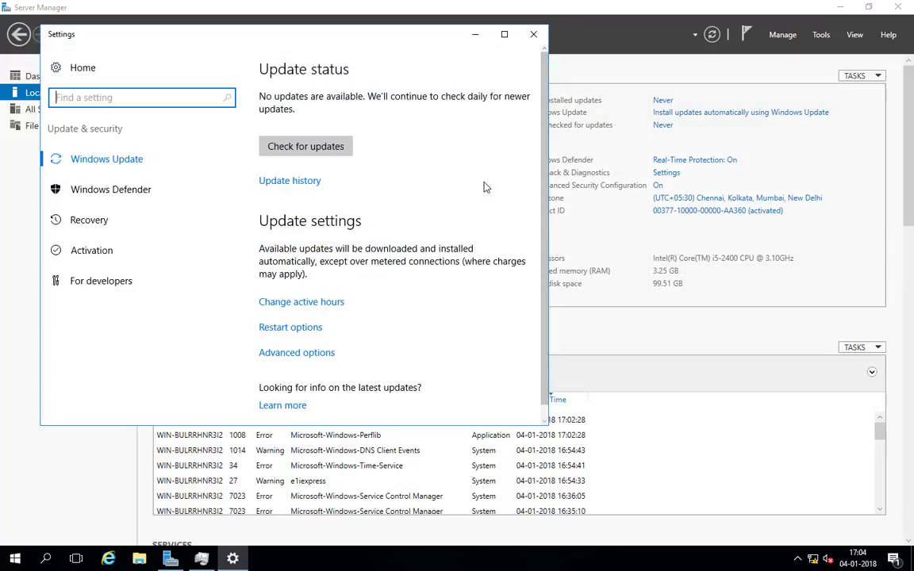
drag(412, 45, 533, 106)
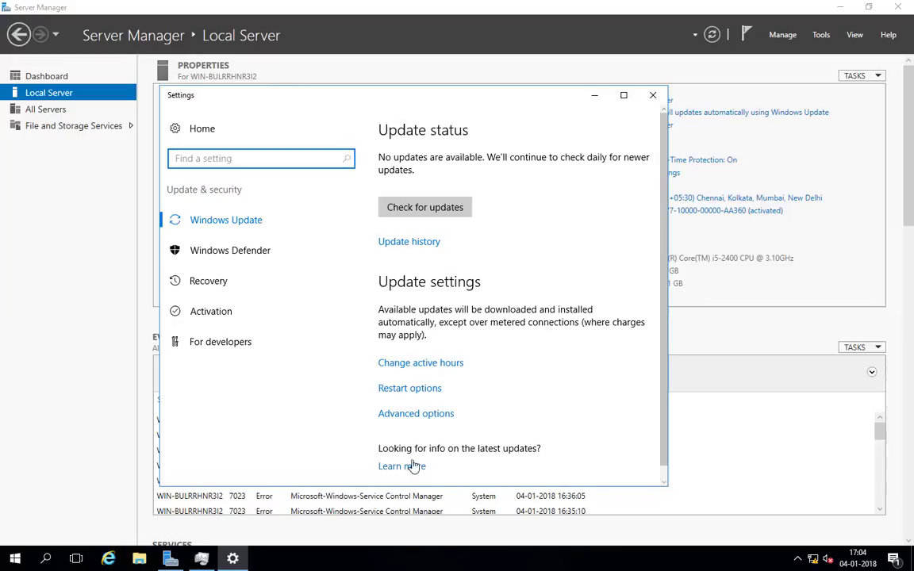
click(423, 210)
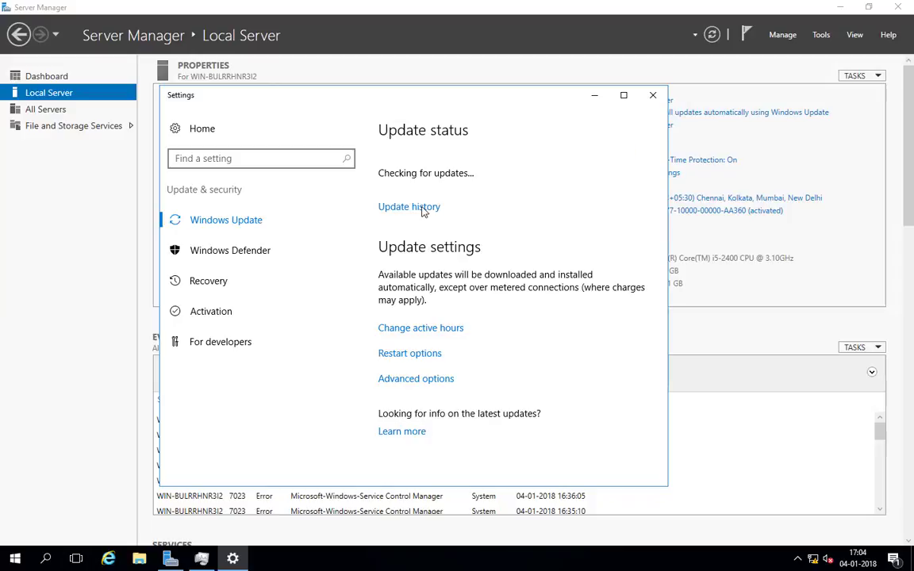
click(654, 95)
- Review the Windows Defender settings showing real-time and cloud protection on
click(782, 115)
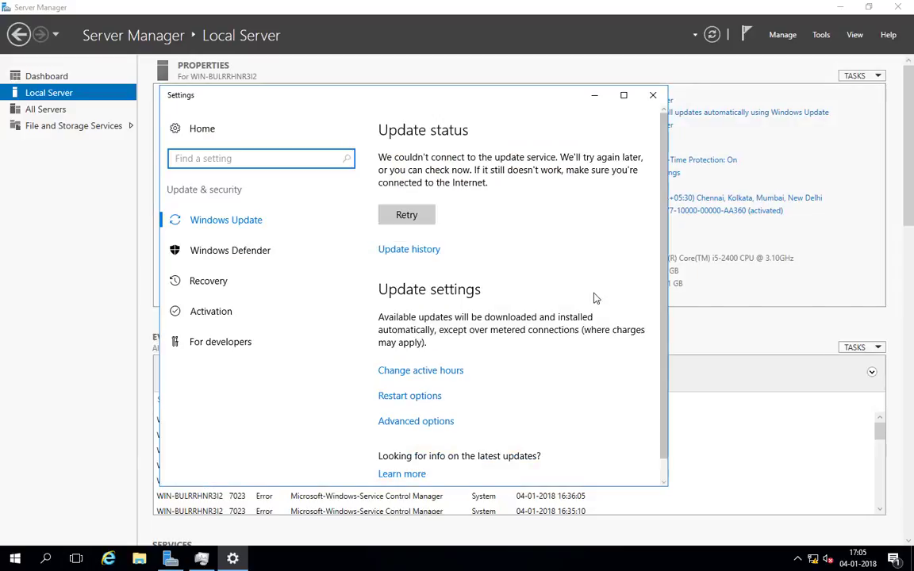
click(244, 258)
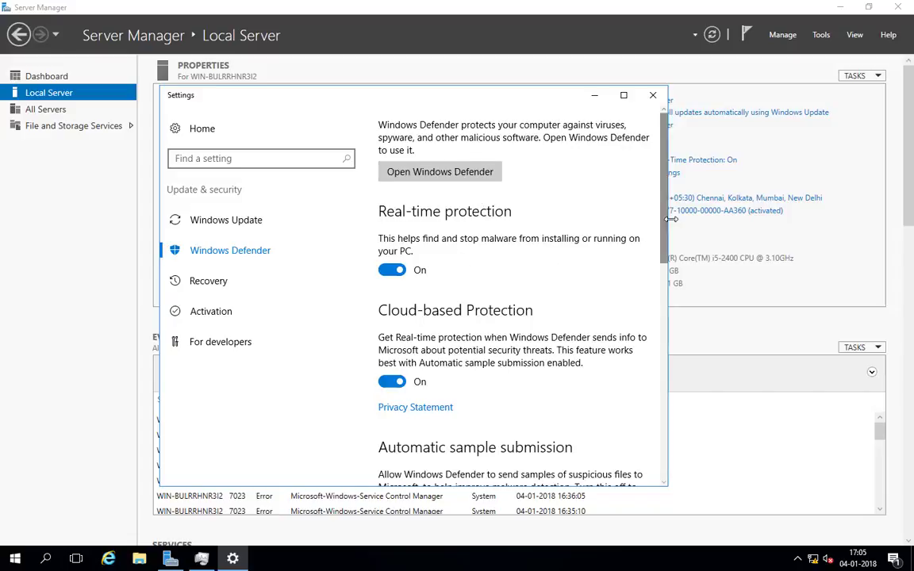
drag(658, 266, 651, 389)
click(653, 94)
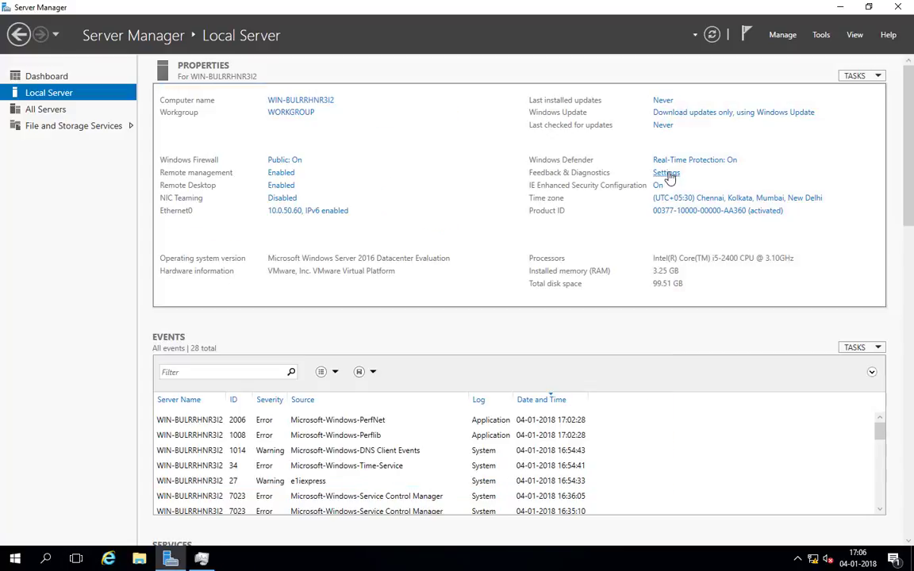
click(667, 174)
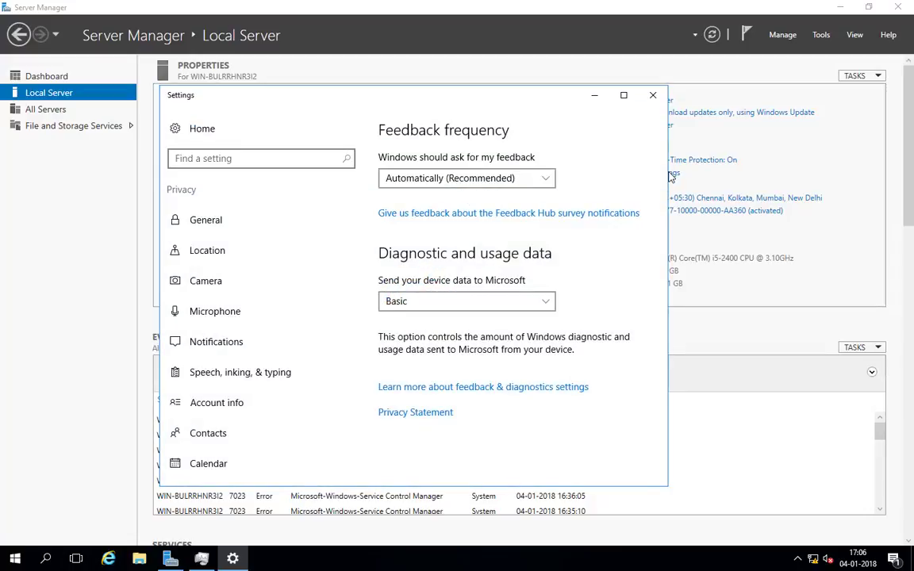
click(652, 96)
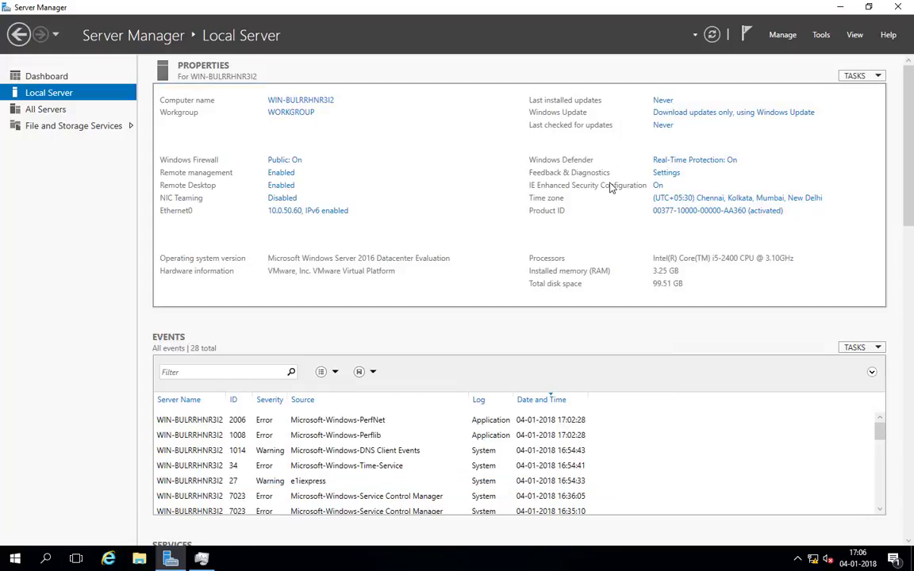
click(658, 187)
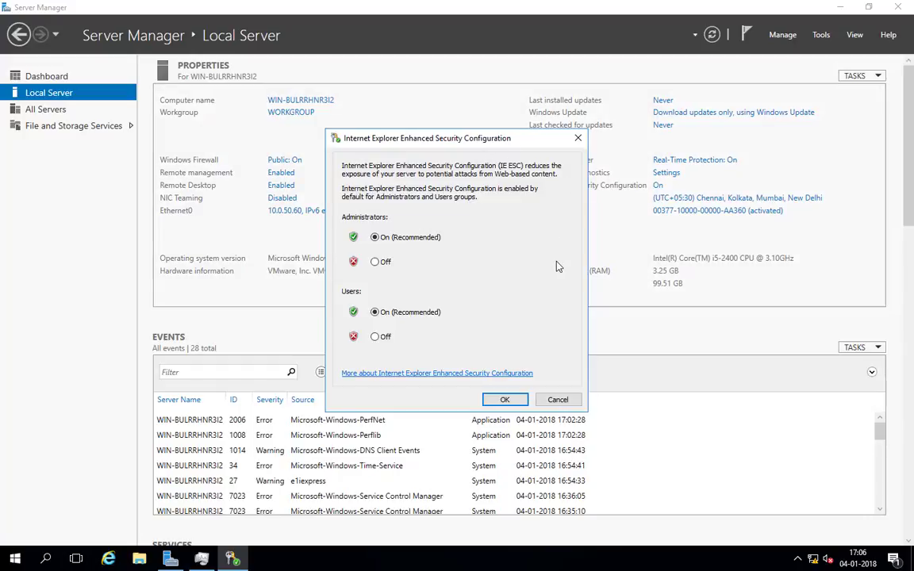
click(577, 140)
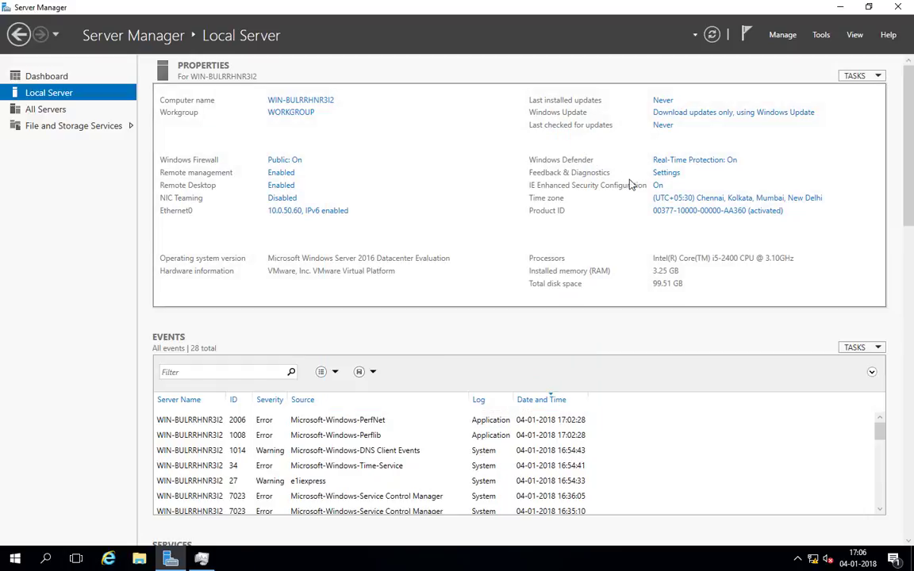
click(796, 205)
click(262, 212)
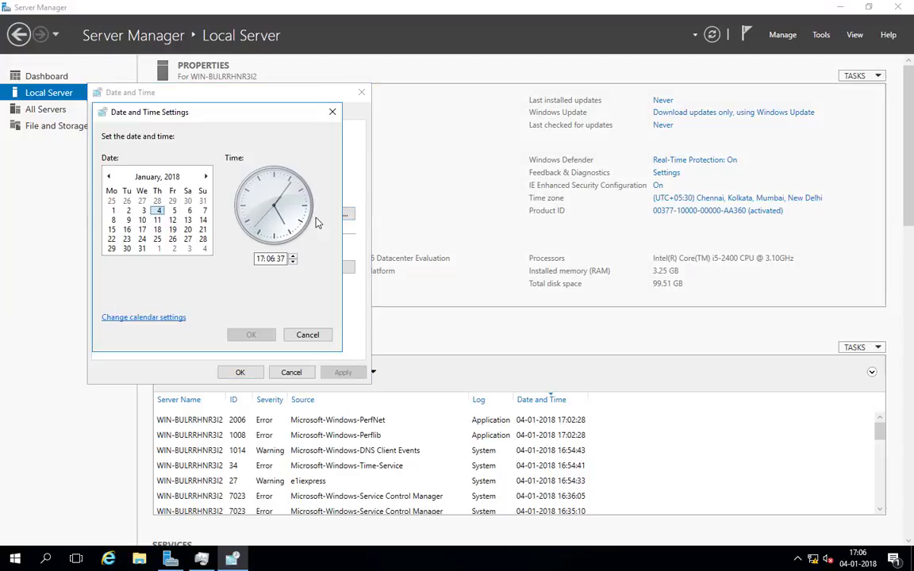
click(332, 112)
click(167, 113)
click(214, 113)
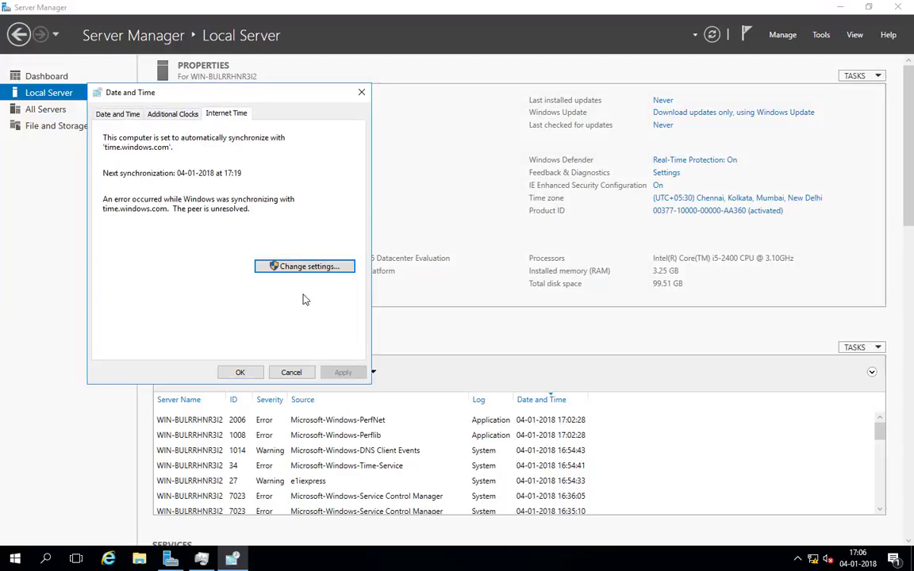
click(104, 113)
click(211, 112)
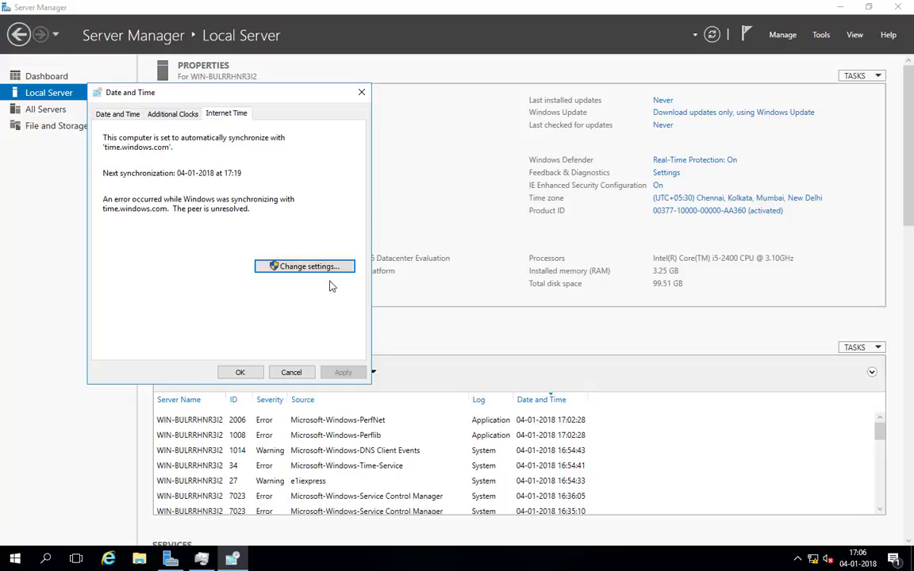
click(118, 113)
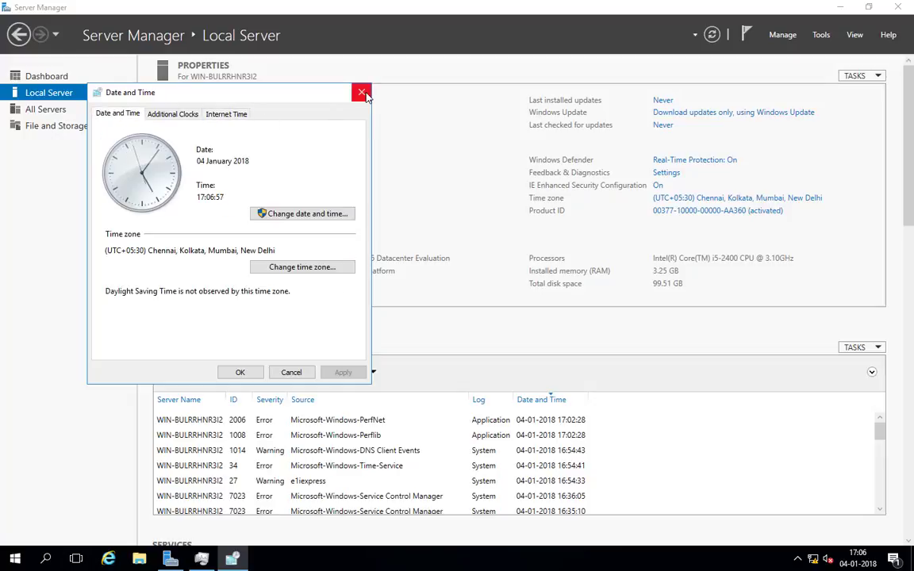
click(277, 267)
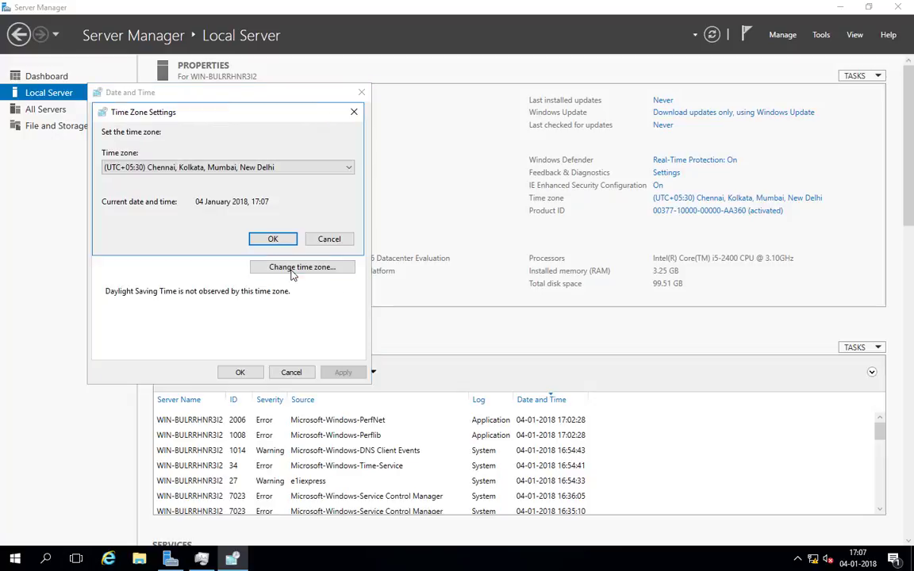
click(213, 168)
click(213, 179)
- Confirm the time zone, then restart the server with a restart reason
click(354, 112)
click(361, 92)
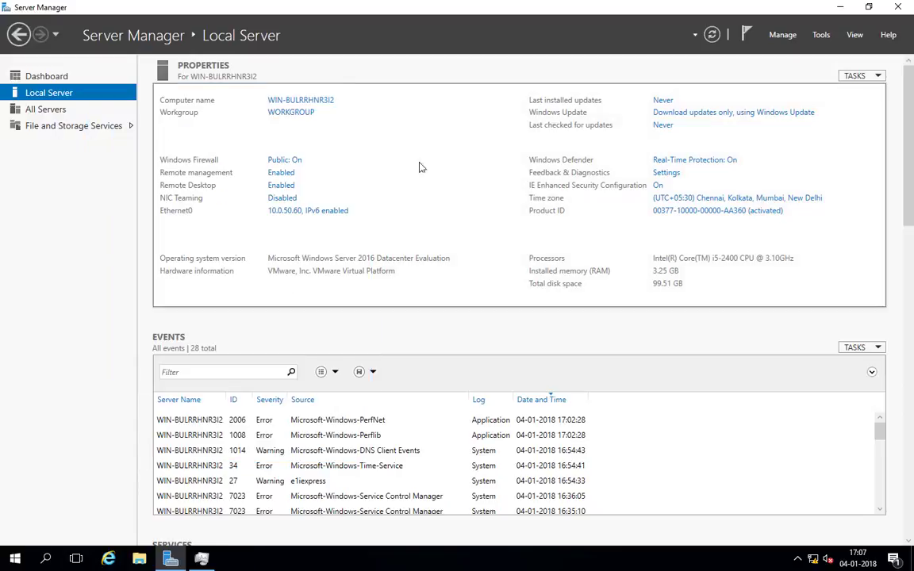
click(14, 559)
click(14, 530)
click(28, 495)
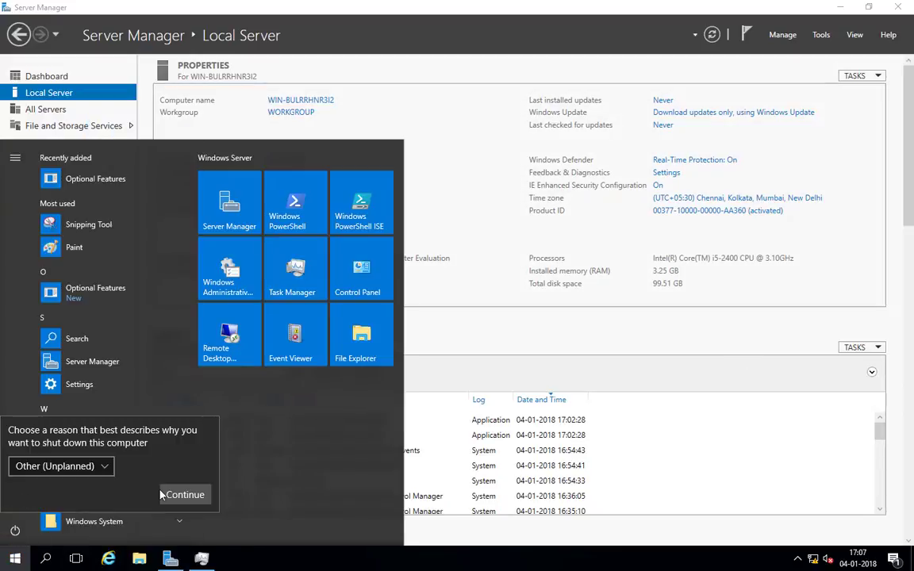
click(162, 494)
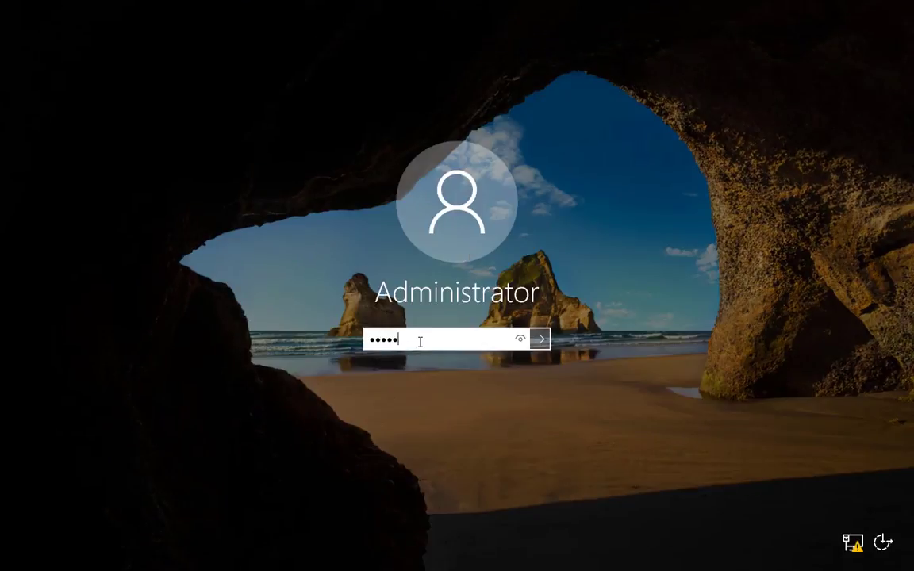
- Sign back in as Administrator and show Local Server properties for TechLab01
text(***********)
key(Return)
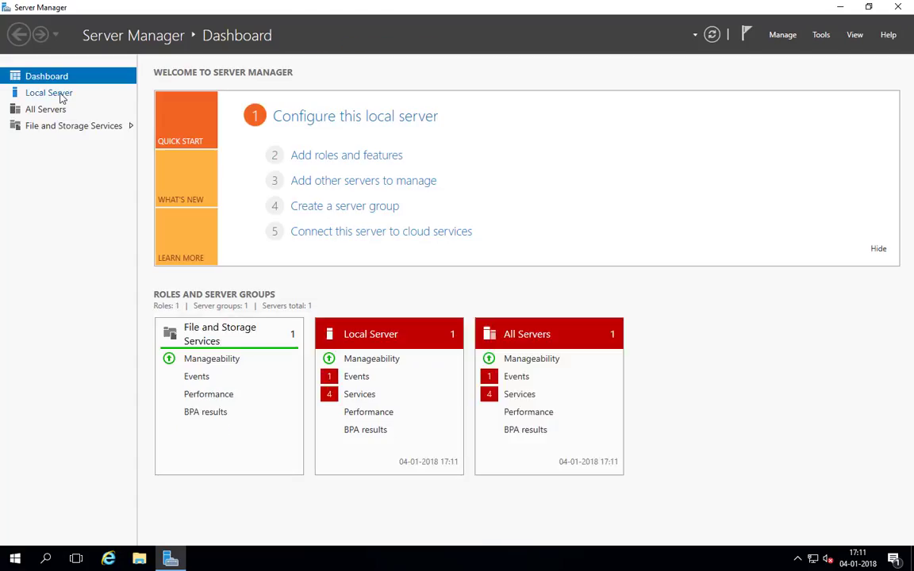
click(60, 94)
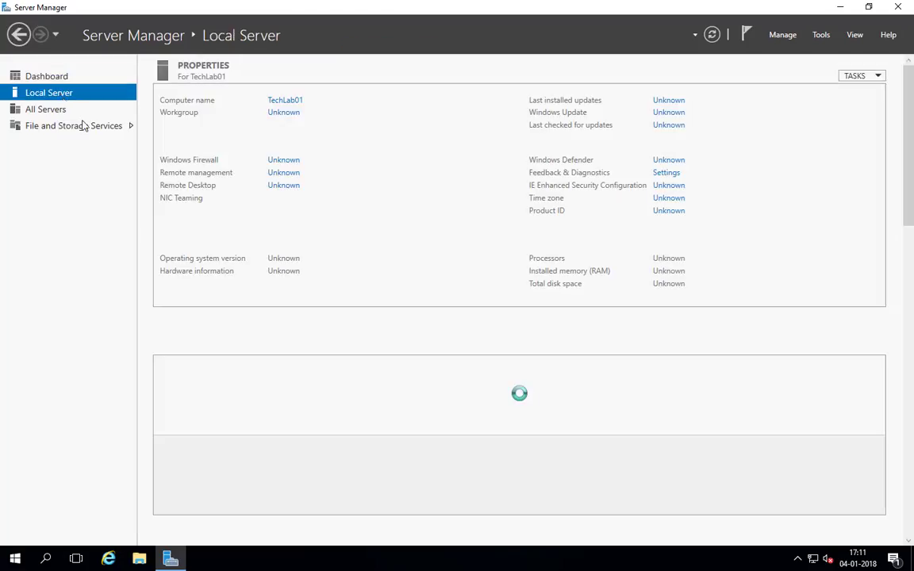